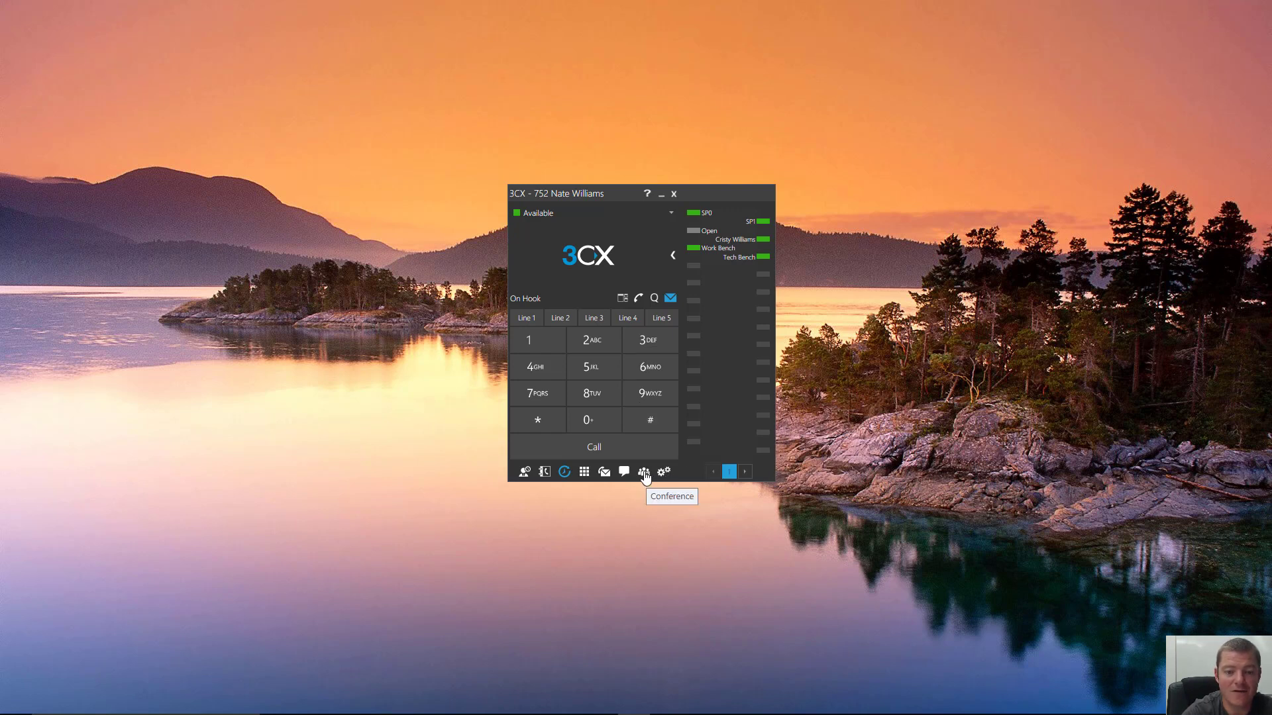
# Open Schedule Conference and enter the name 'Test Conf' and description 'Brief Disc'
pyautogui.click(644, 472)
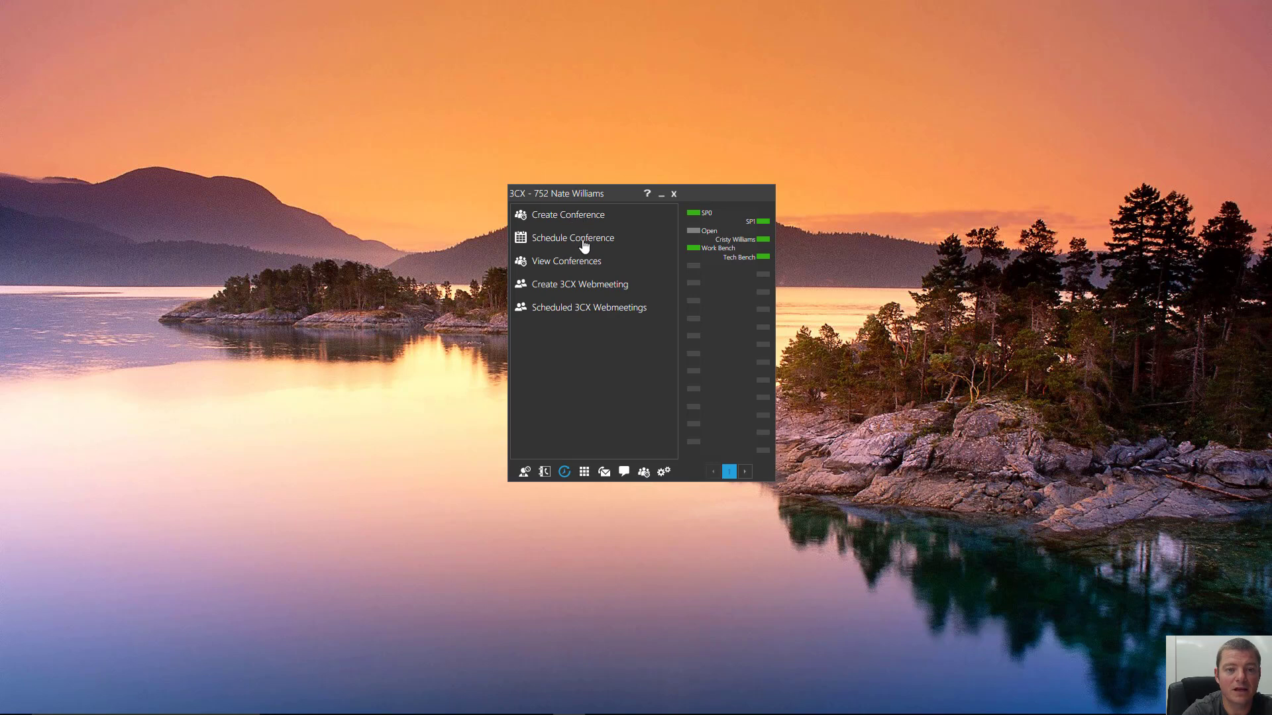
pyautogui.click(573, 243)
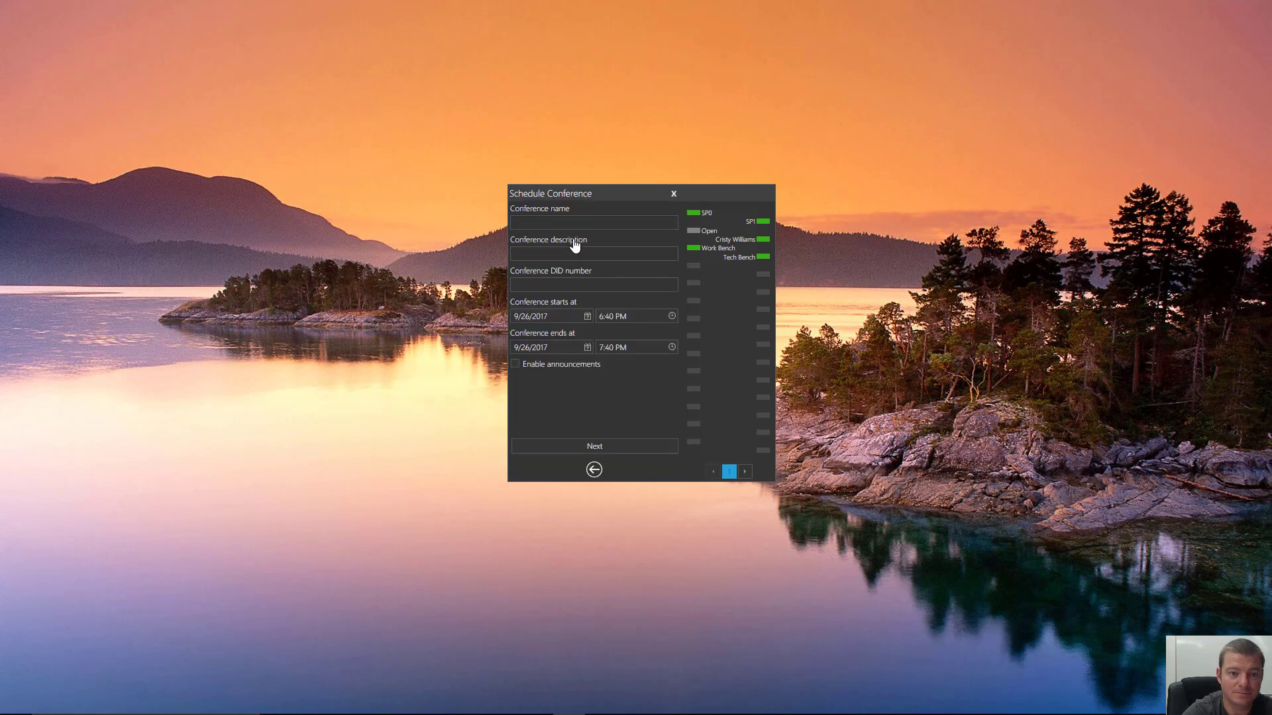
pyautogui.click(575, 223)
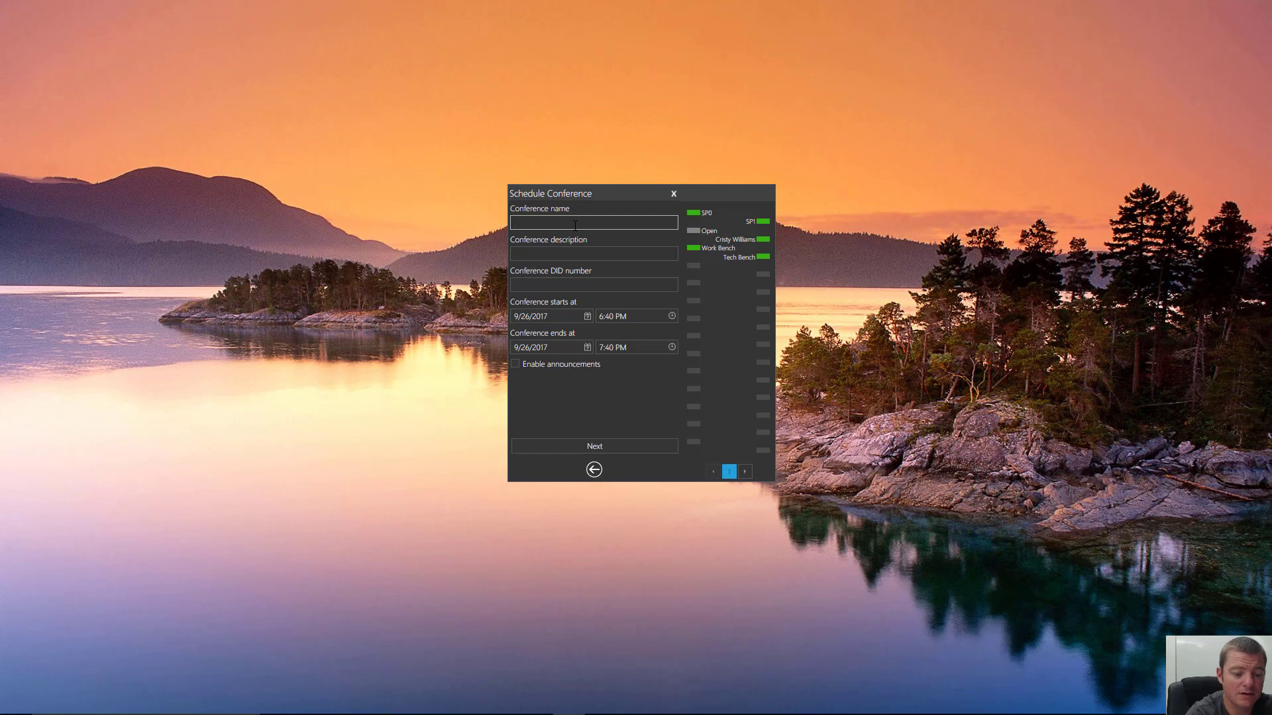
pyautogui.write('Test Co')
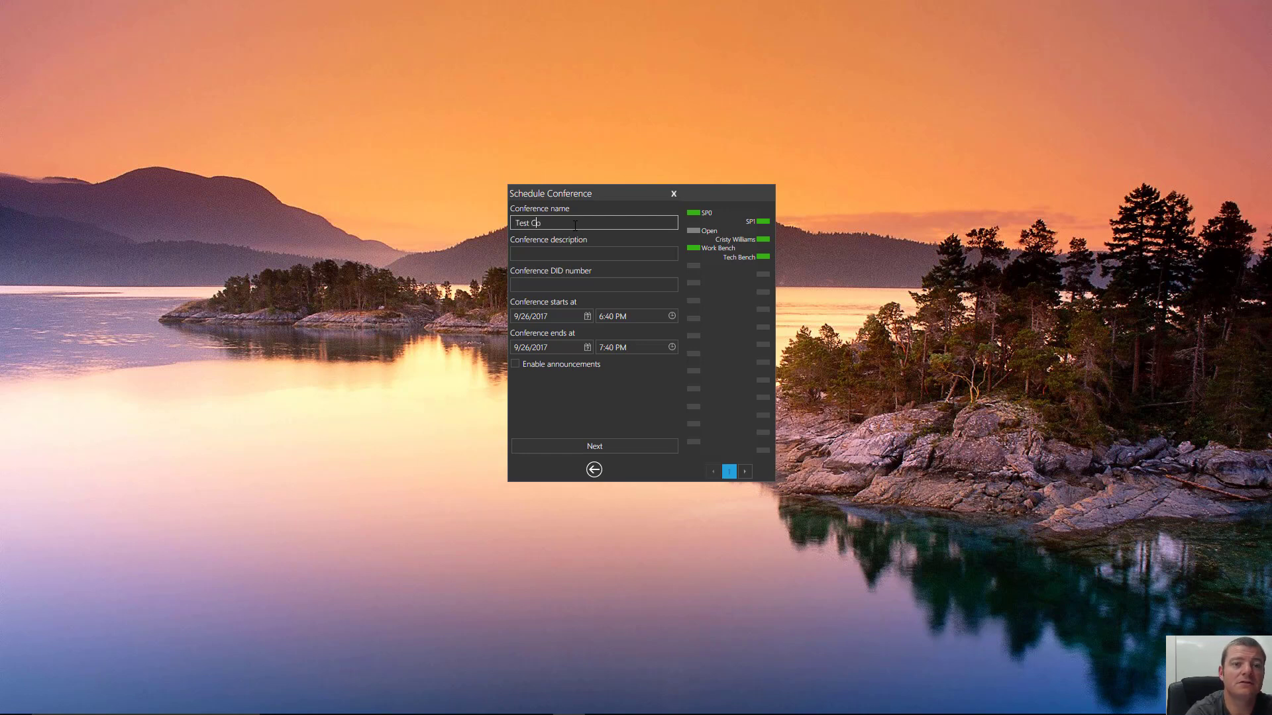
pyautogui.write('nf')
pyautogui.click(582, 253)
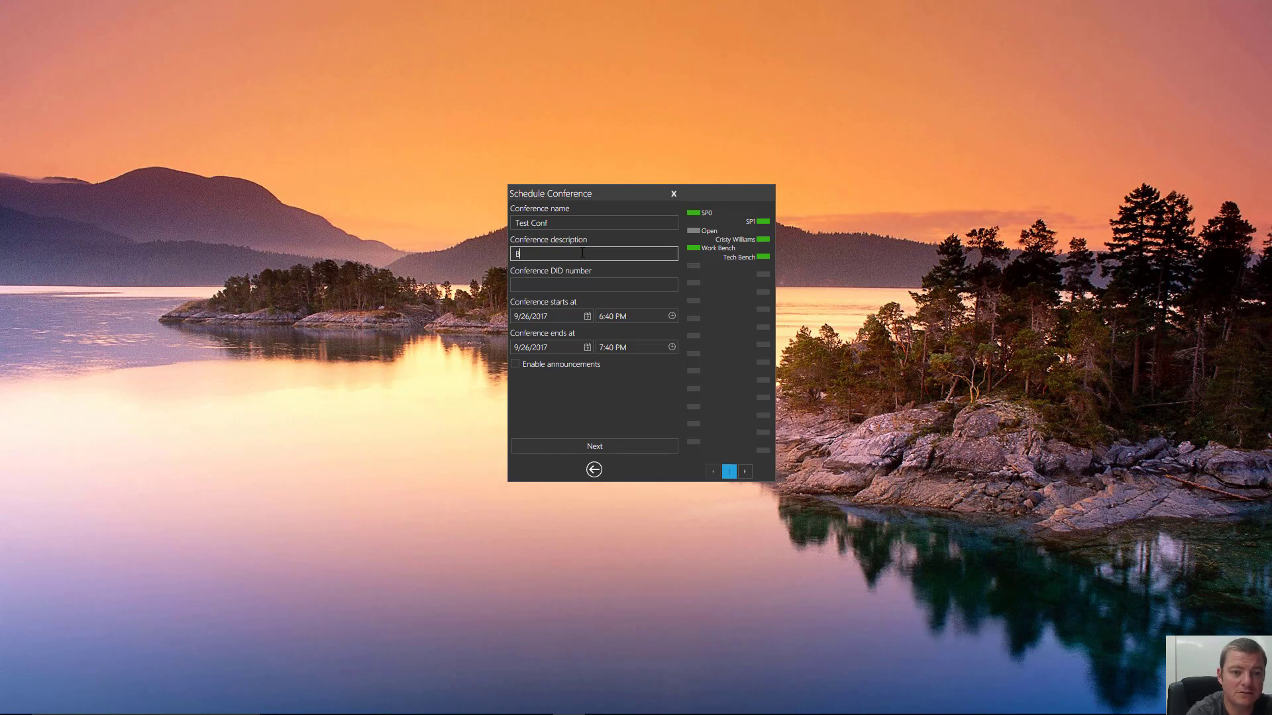
pyautogui.write('ief Disc')
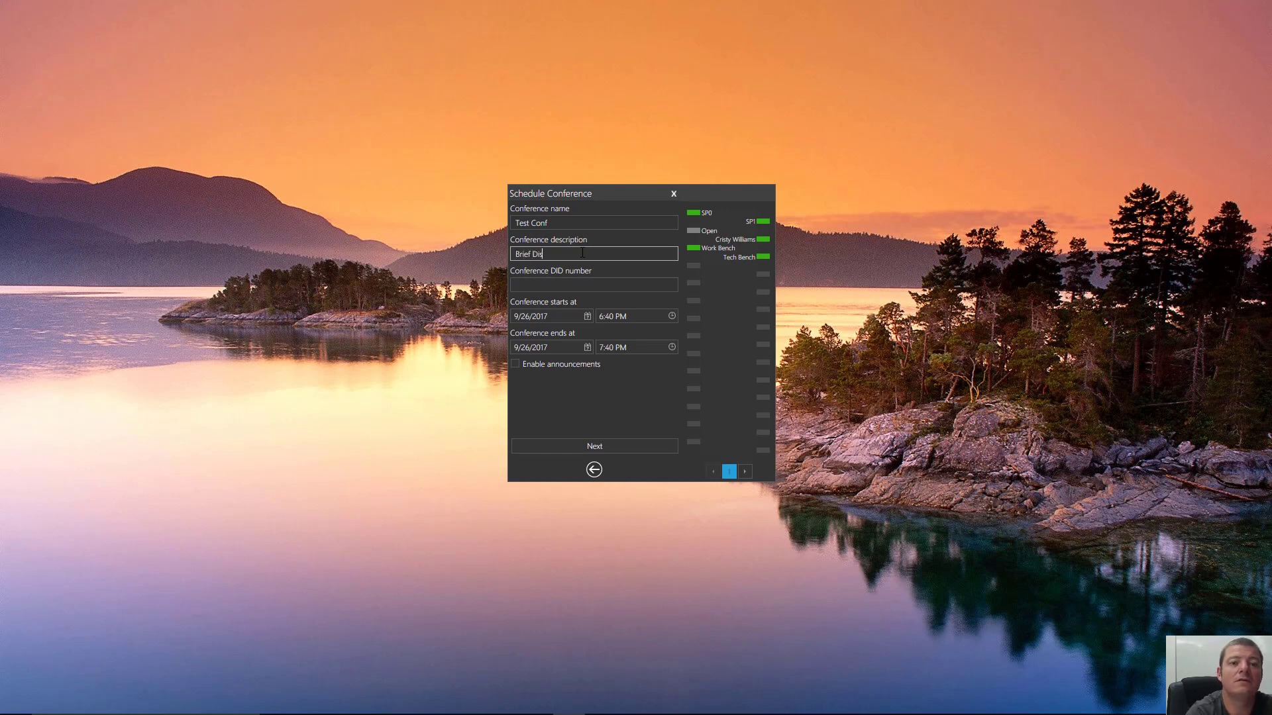
pyautogui.click(616, 283)
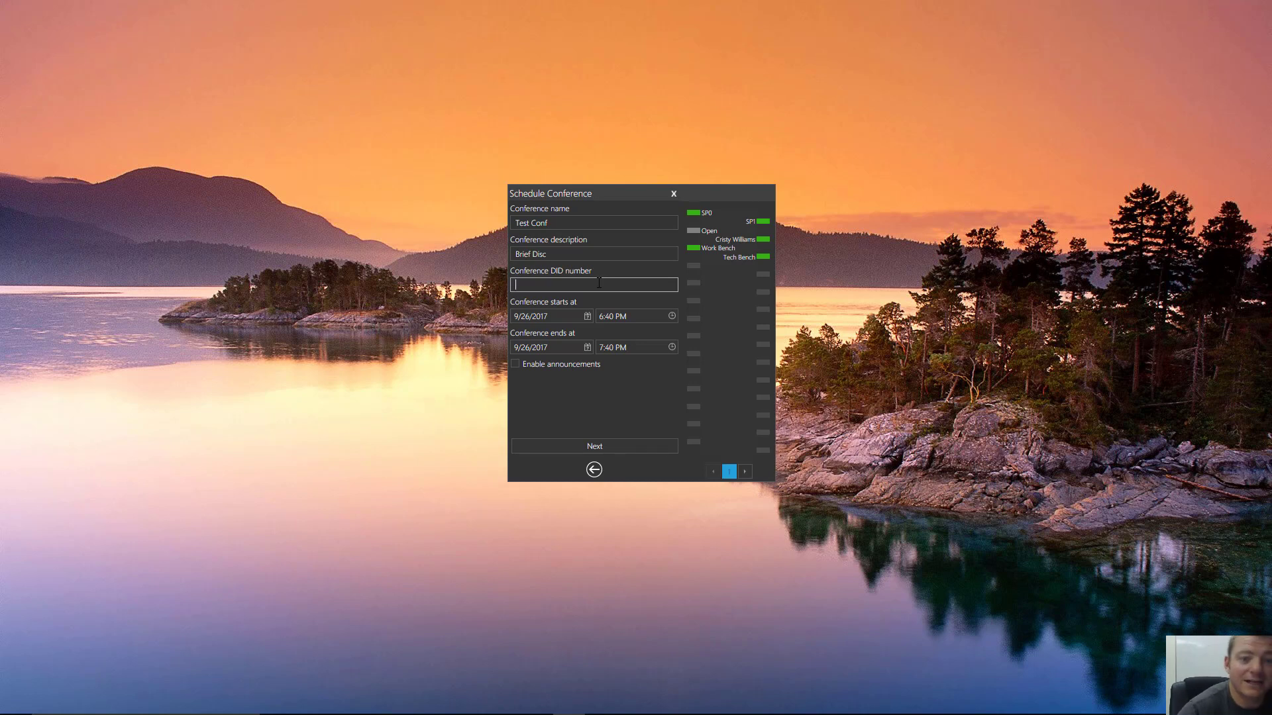
pyautogui.click(599, 283)
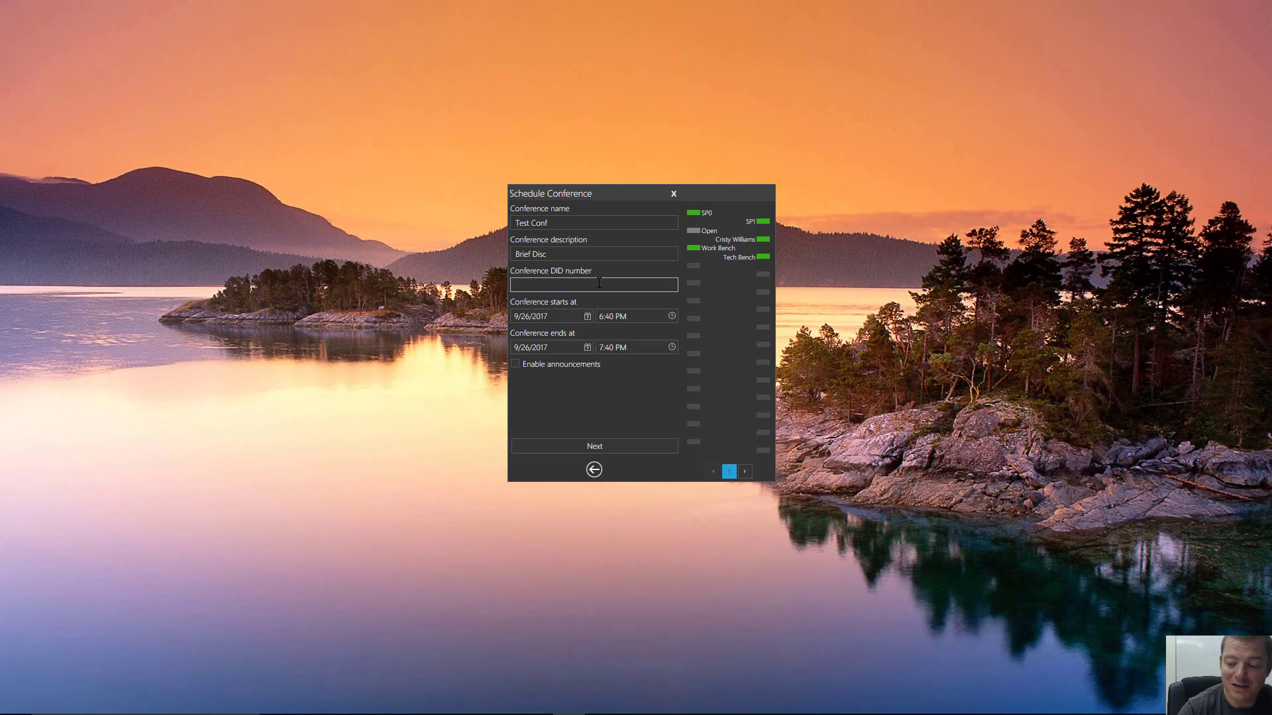
pyautogui.write('800555555')
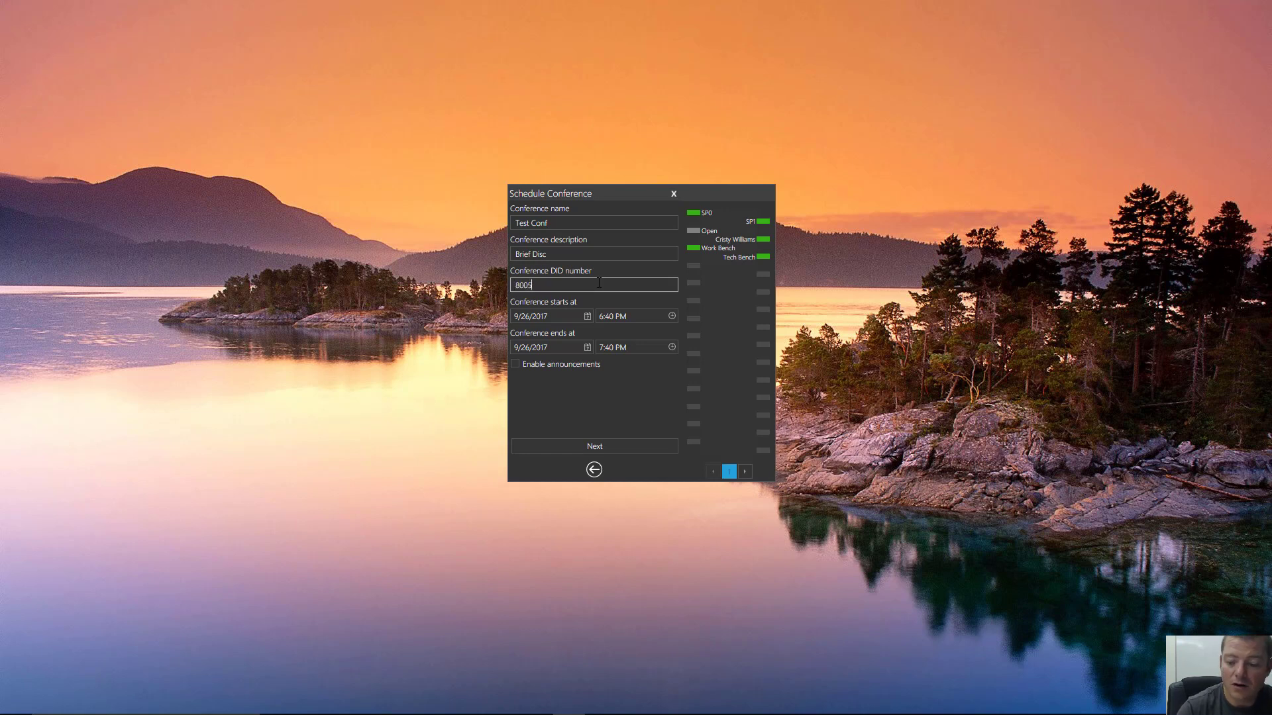
pyautogui.write('5')
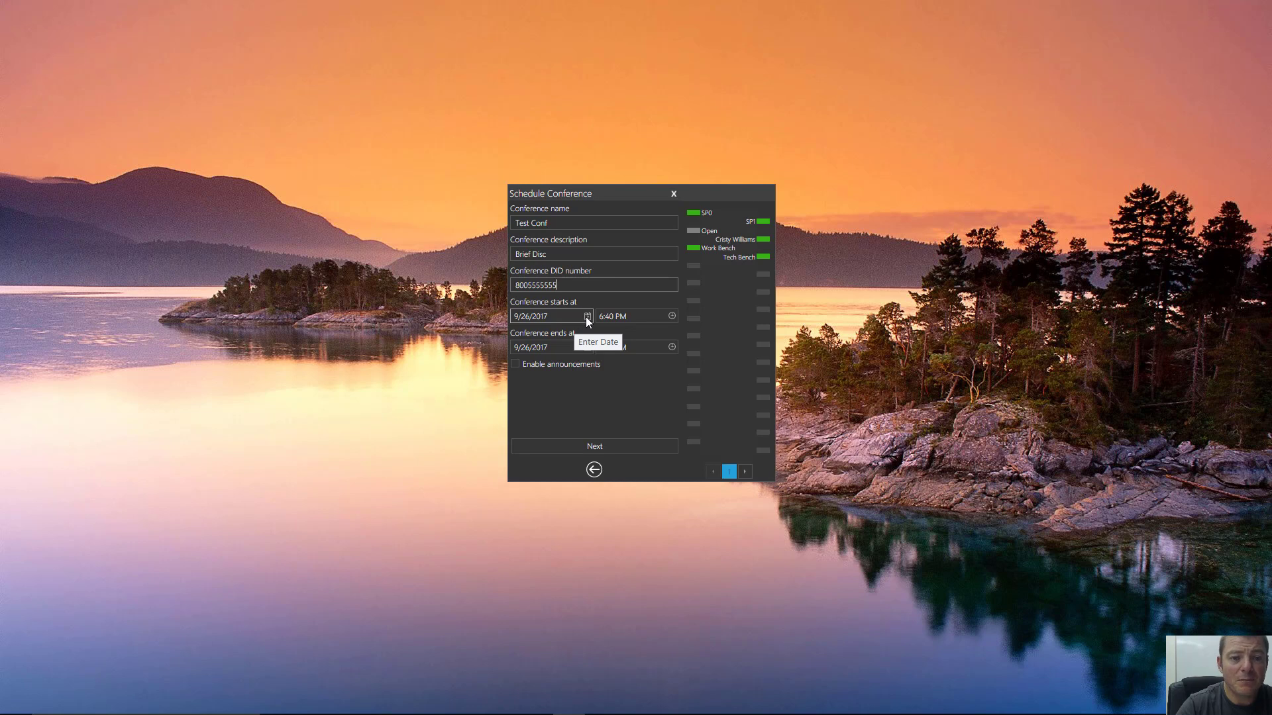
pyautogui.click(587, 317)
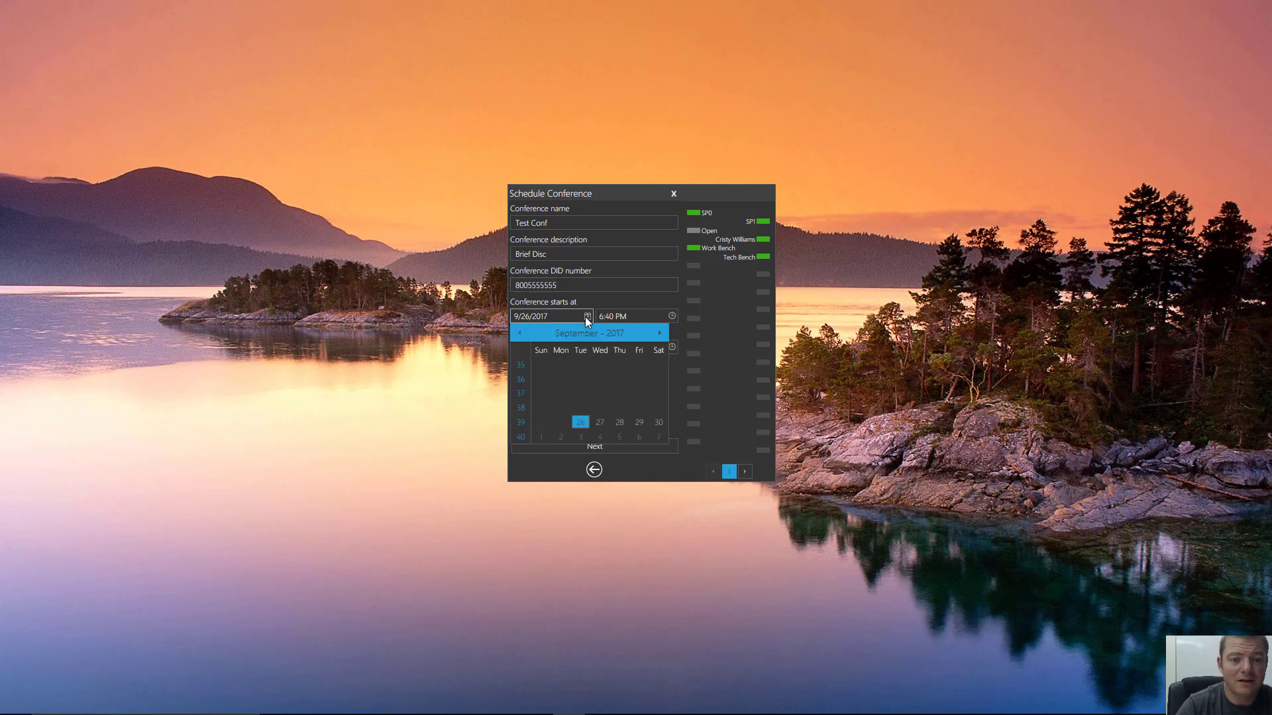
pyautogui.click(604, 421)
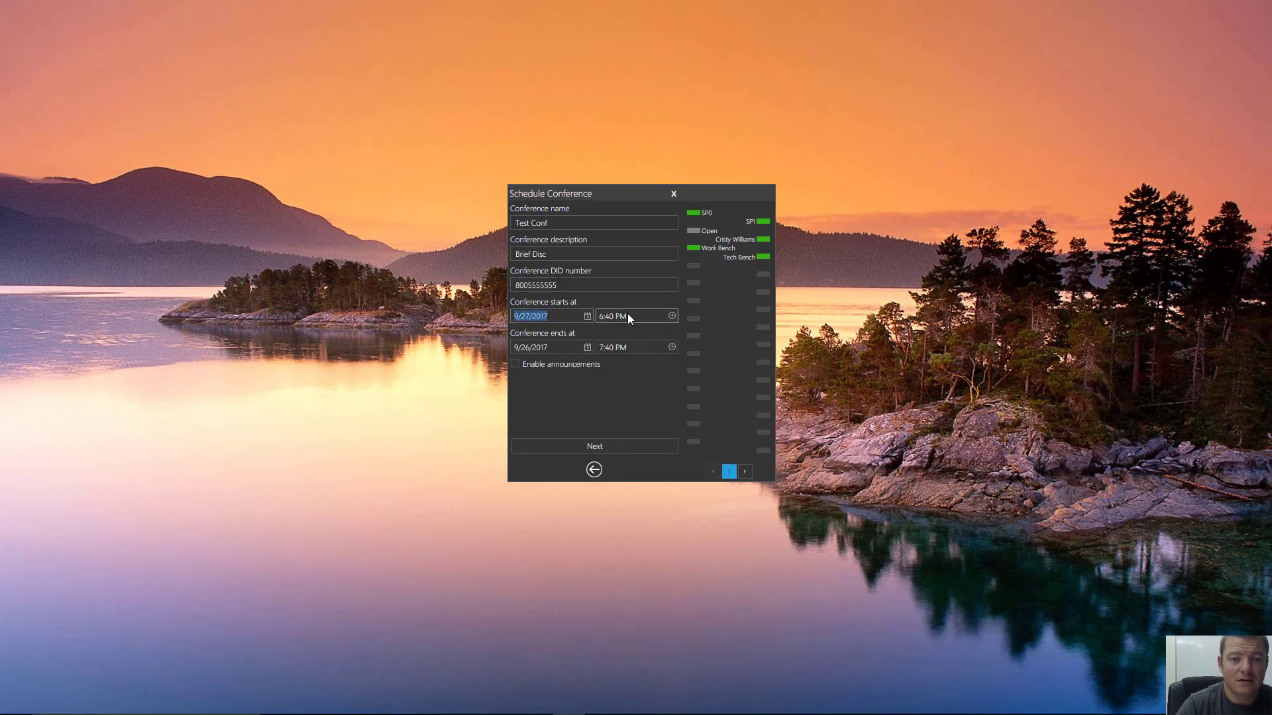
pyautogui.click(589, 349)
pyautogui.click(588, 348)
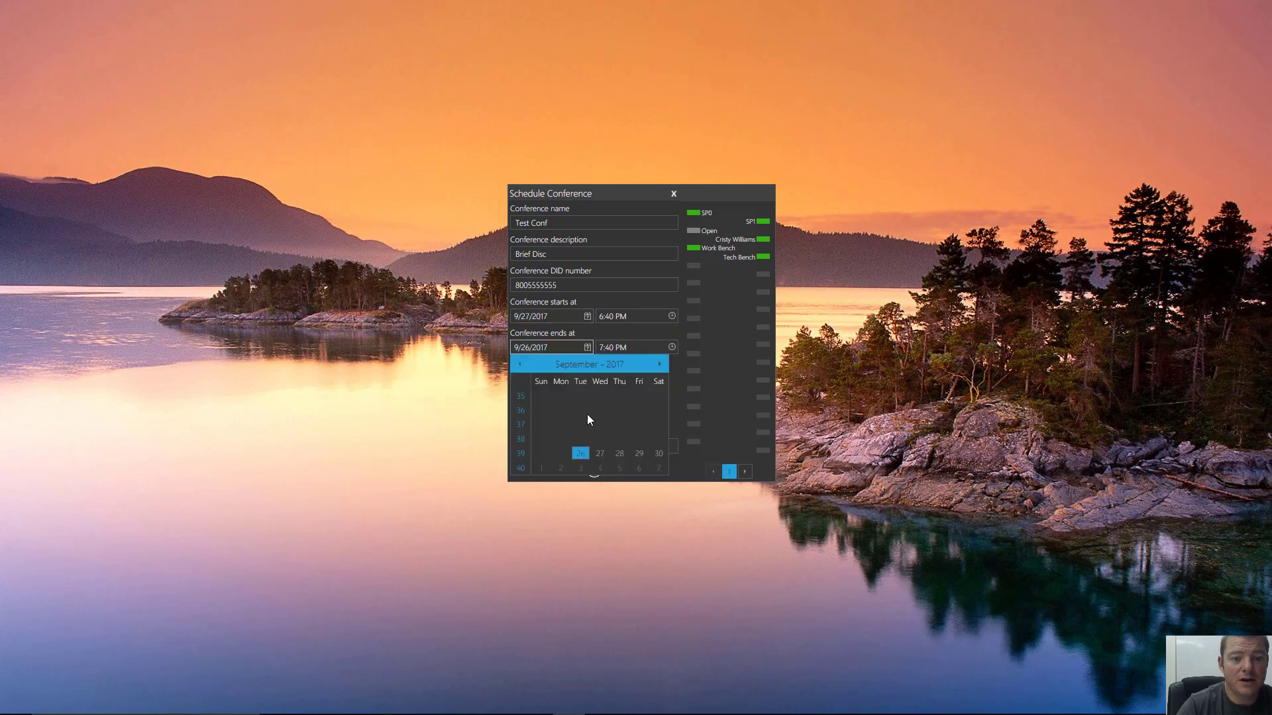
pyautogui.click(602, 457)
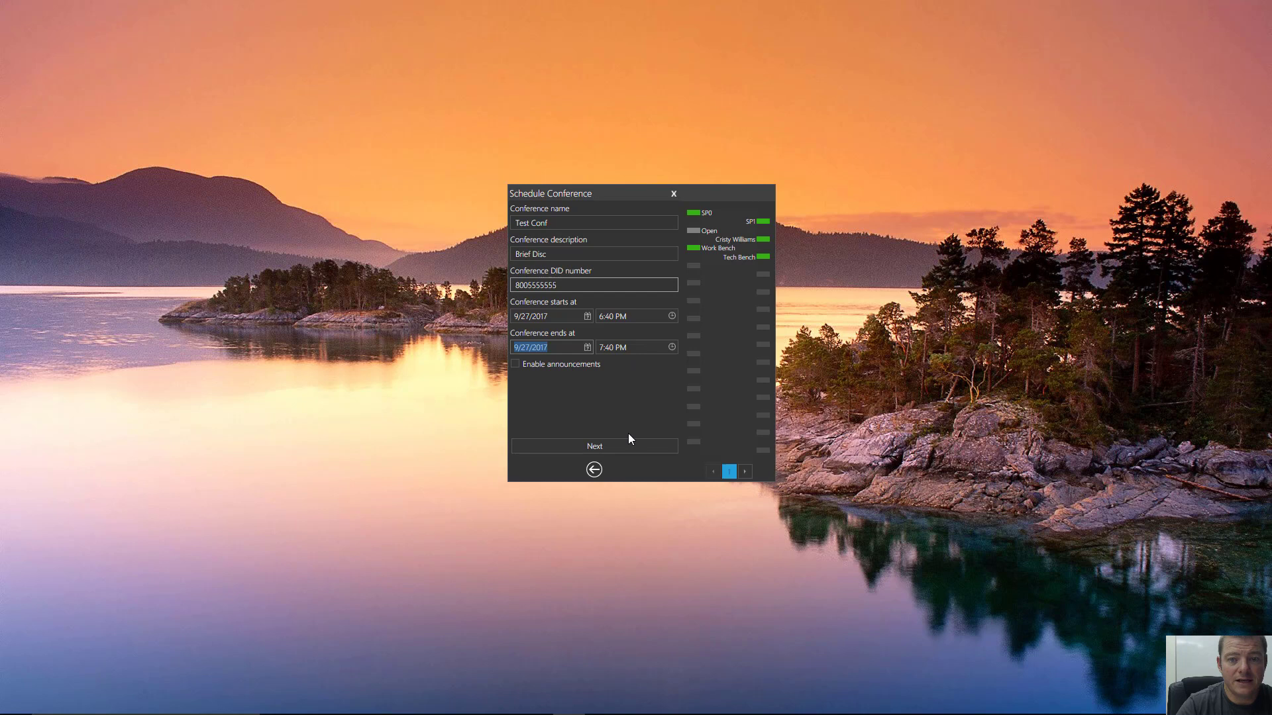
# Skip the internal participants list without selecting anyone, reaching the external e-mail page
pyautogui.click(597, 453)
pyautogui.click(597, 453)
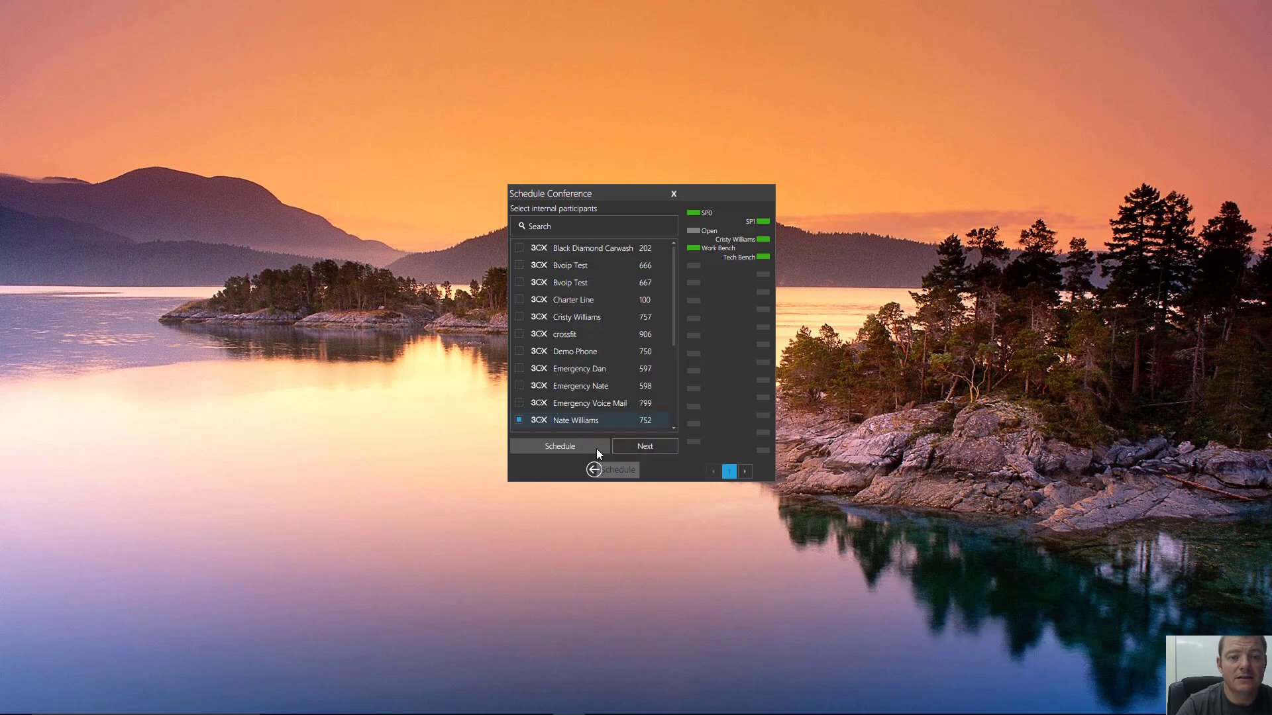
pyautogui.scroll(-3, 675, 332)
pyautogui.scroll(2, 675, 332)
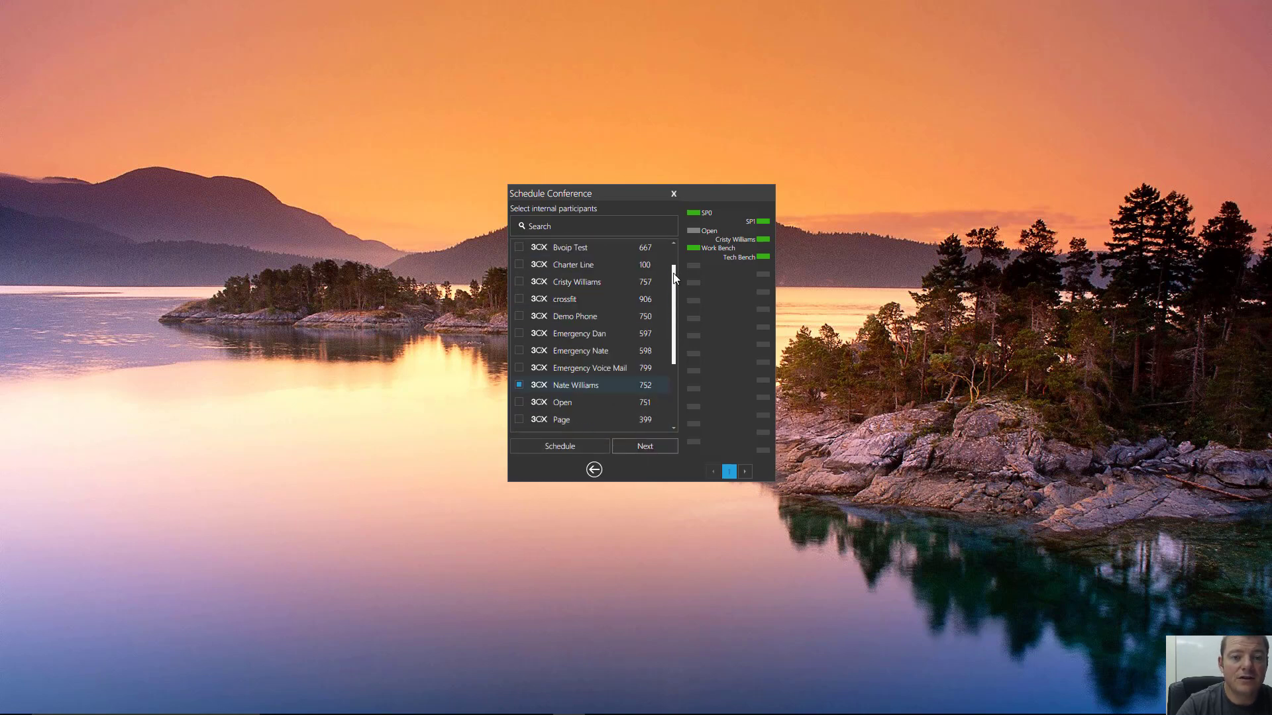
pyautogui.scroll(-1, 662, 334)
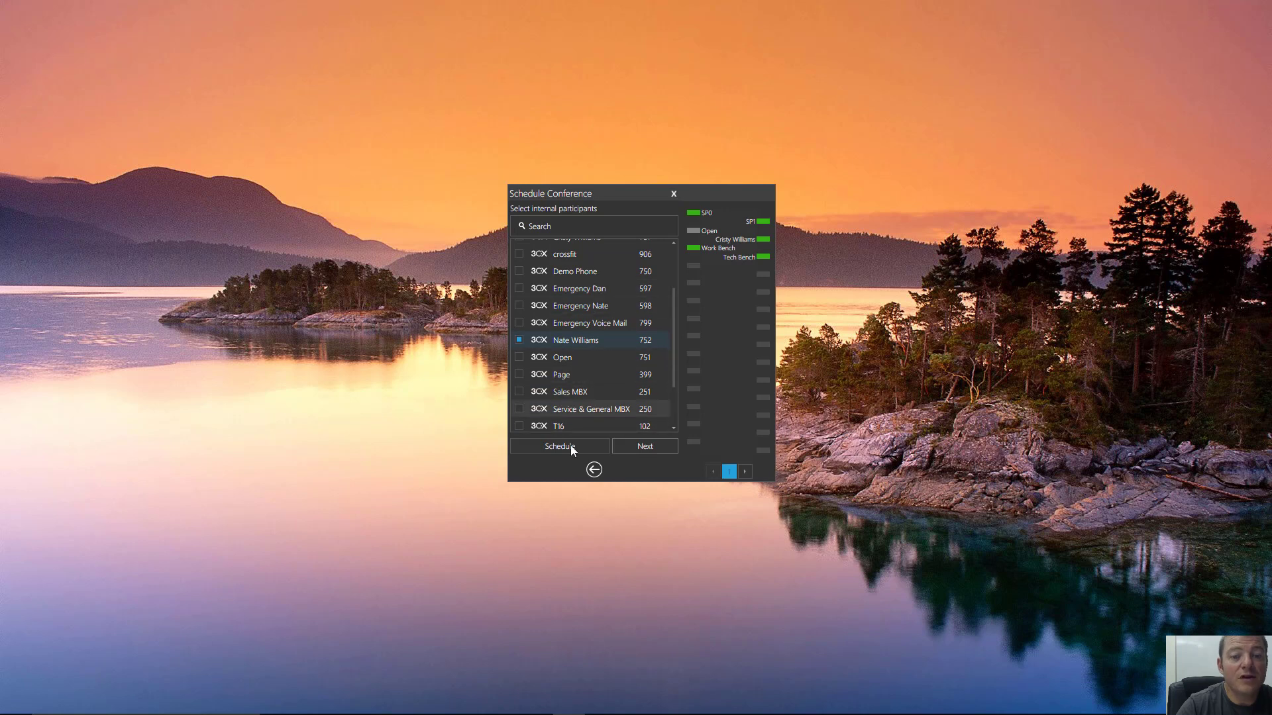
pyautogui.scroll(3, 673, 282)
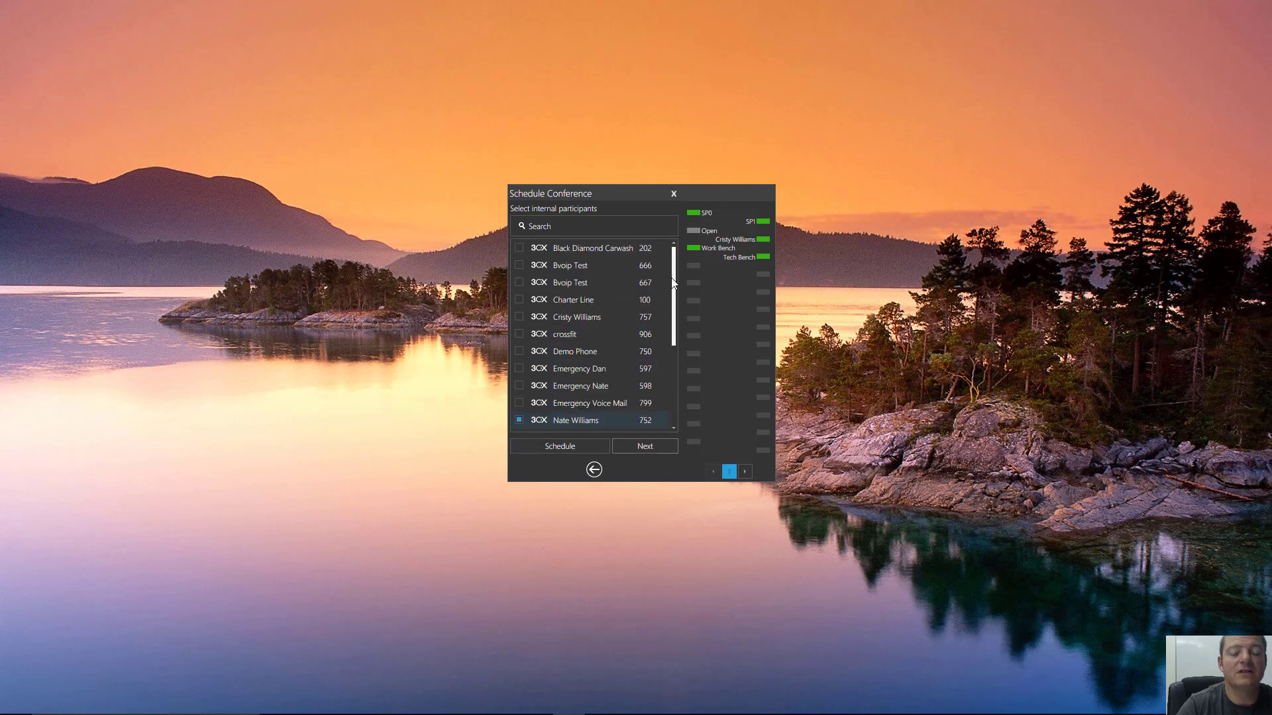
pyautogui.scroll(-1, 672, 294)
pyautogui.scroll(1, 672, 295)
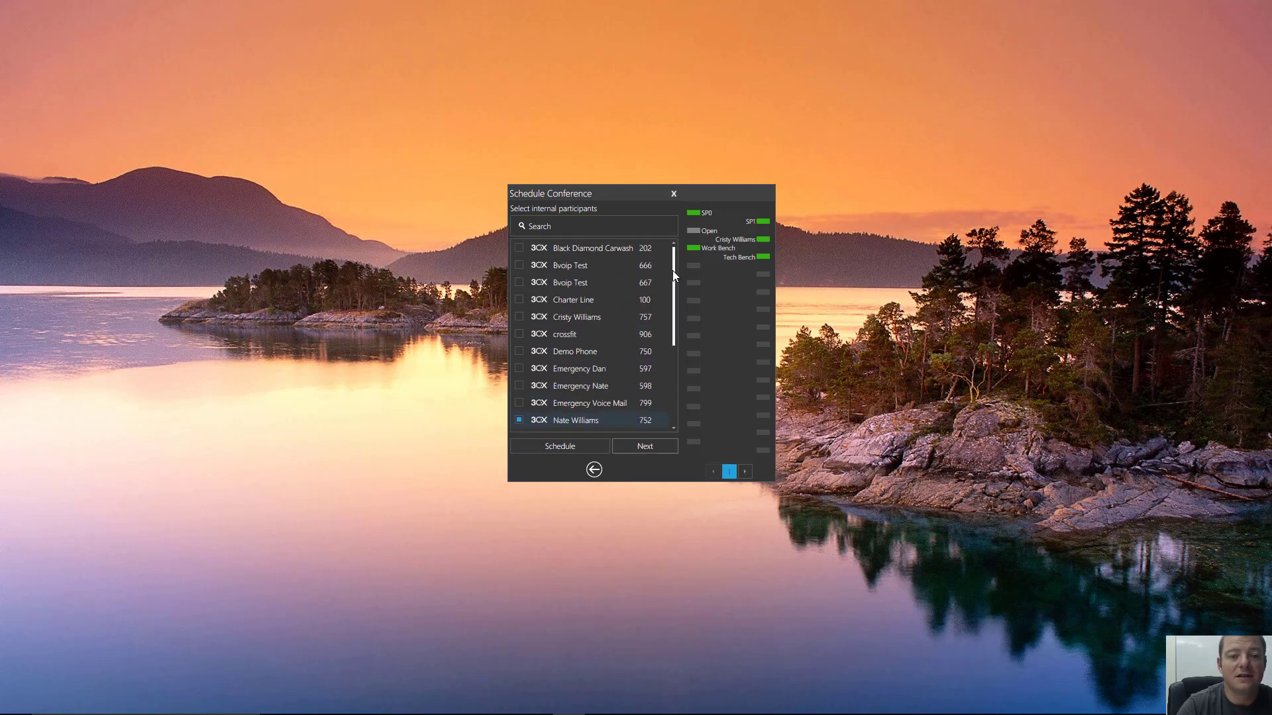
pyautogui.click(652, 448)
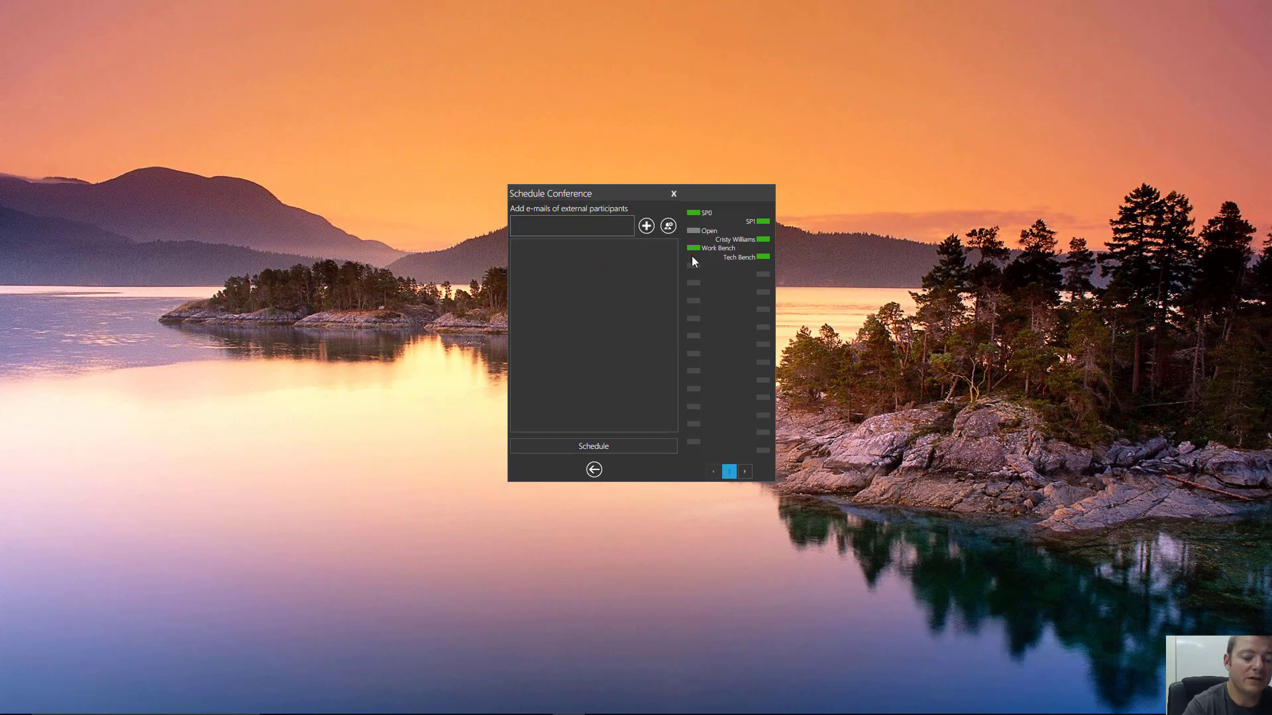
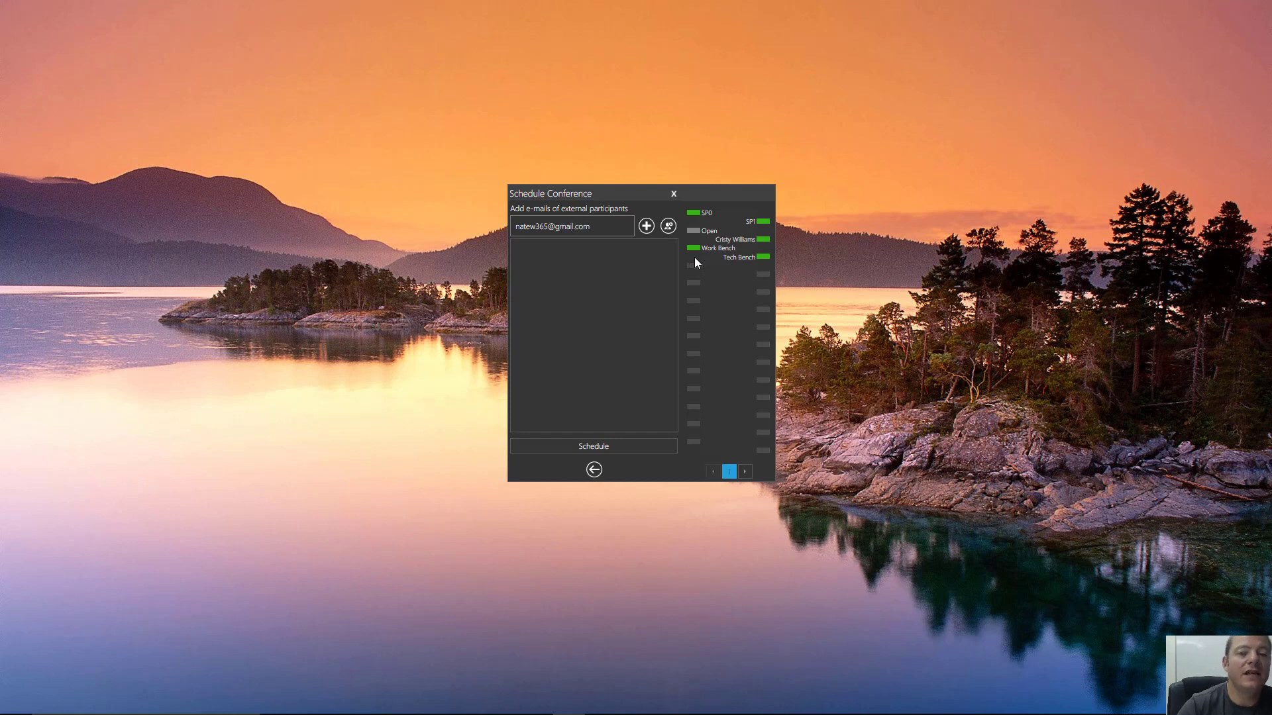
# Add the external participant's e-mail address to the invite list and schedule the conference
pyautogui.click(646, 226)
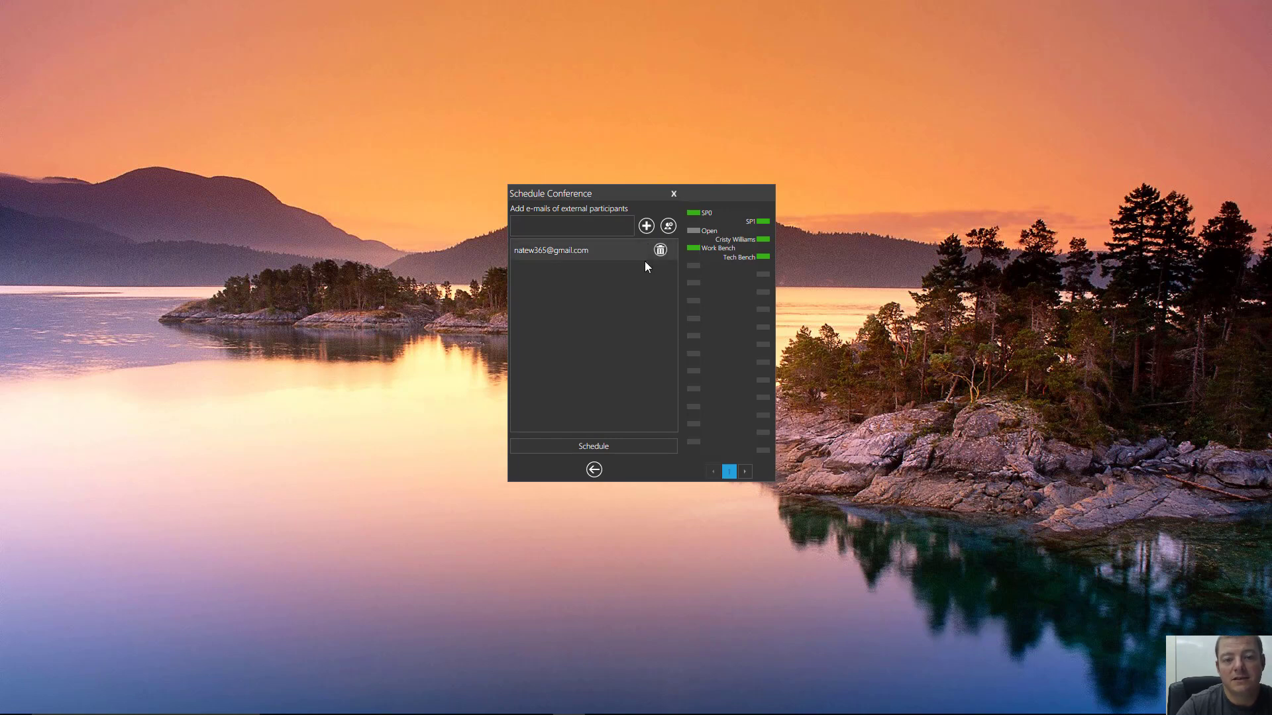
pyautogui.click(597, 442)
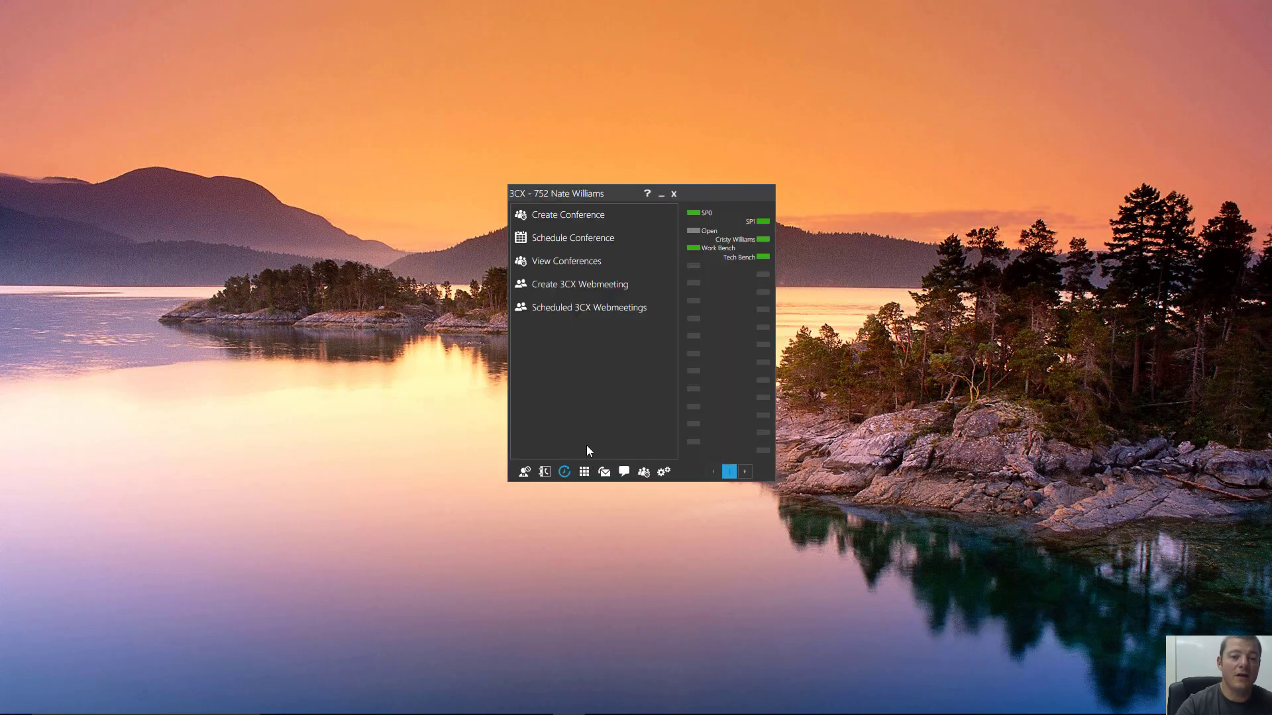
# Delete the older 12:30 PM Test conf from the scheduled conferences list
pyautogui.click(578, 262)
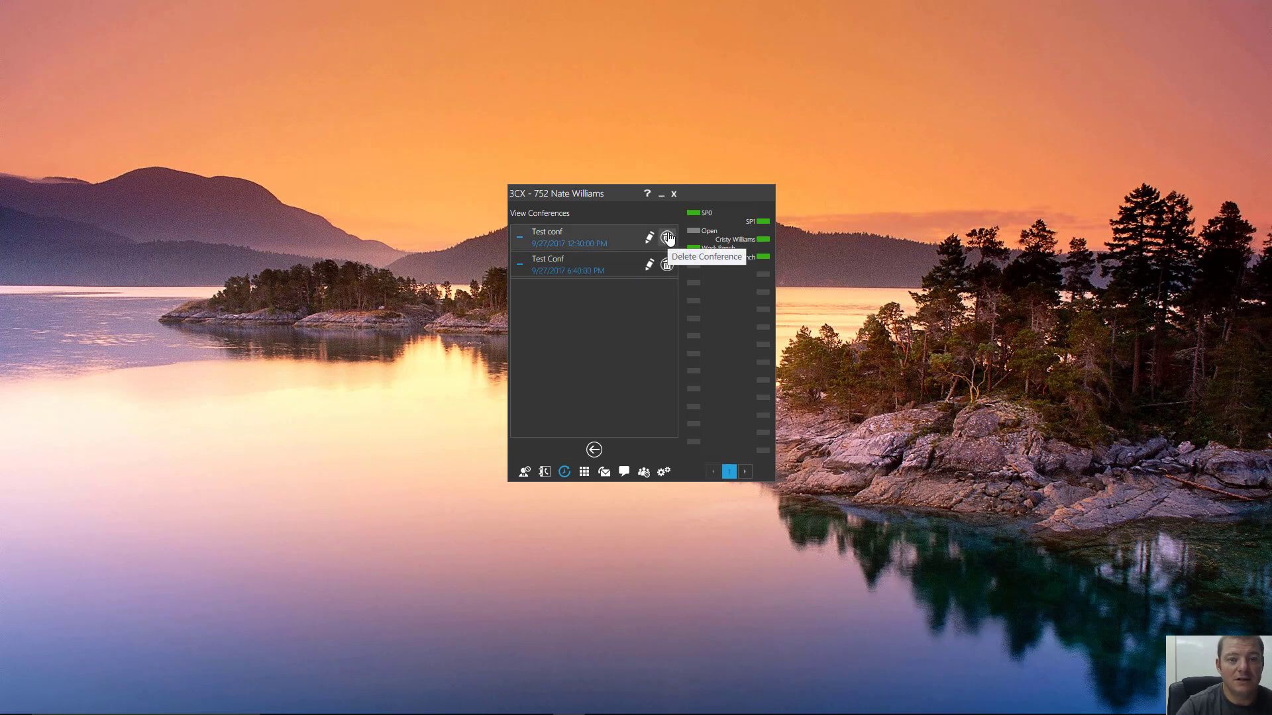
pyautogui.click(667, 239)
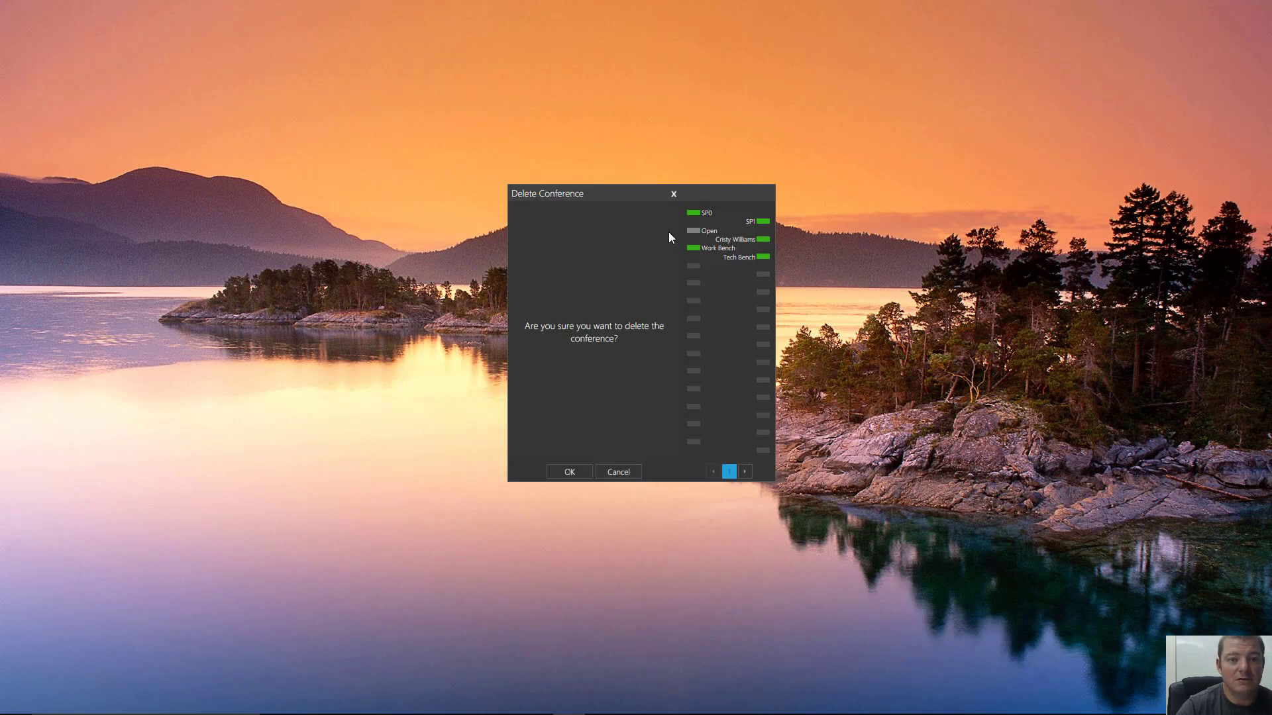
pyautogui.click(566, 472)
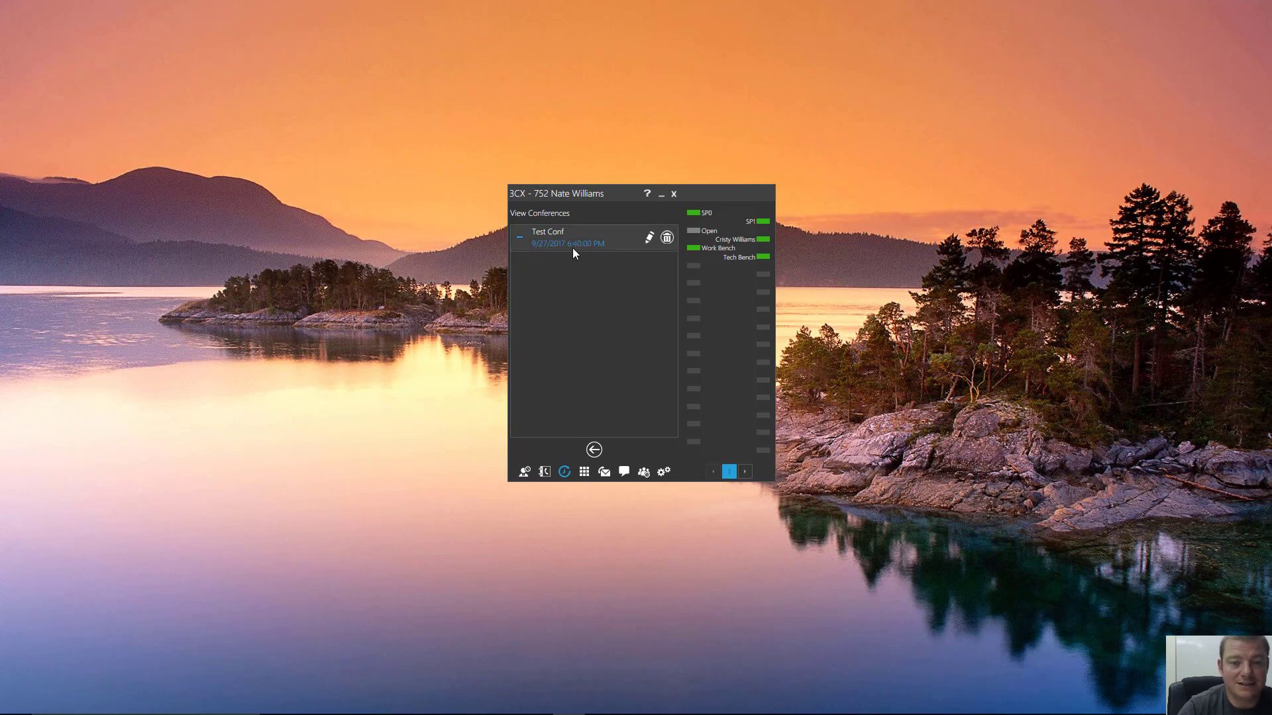
# Re-save the remaining 6:40 PM Test Conf unchanged to resend its invitations
pyautogui.click(649, 239)
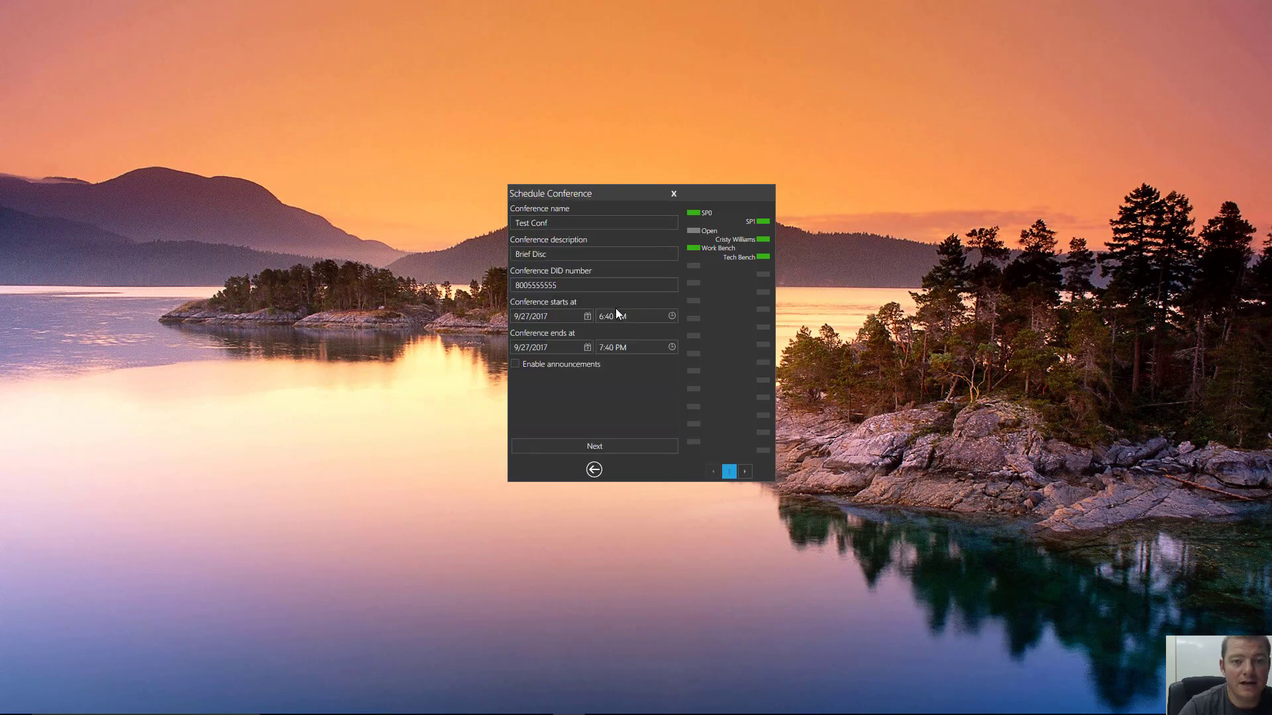
pyautogui.click(608, 446)
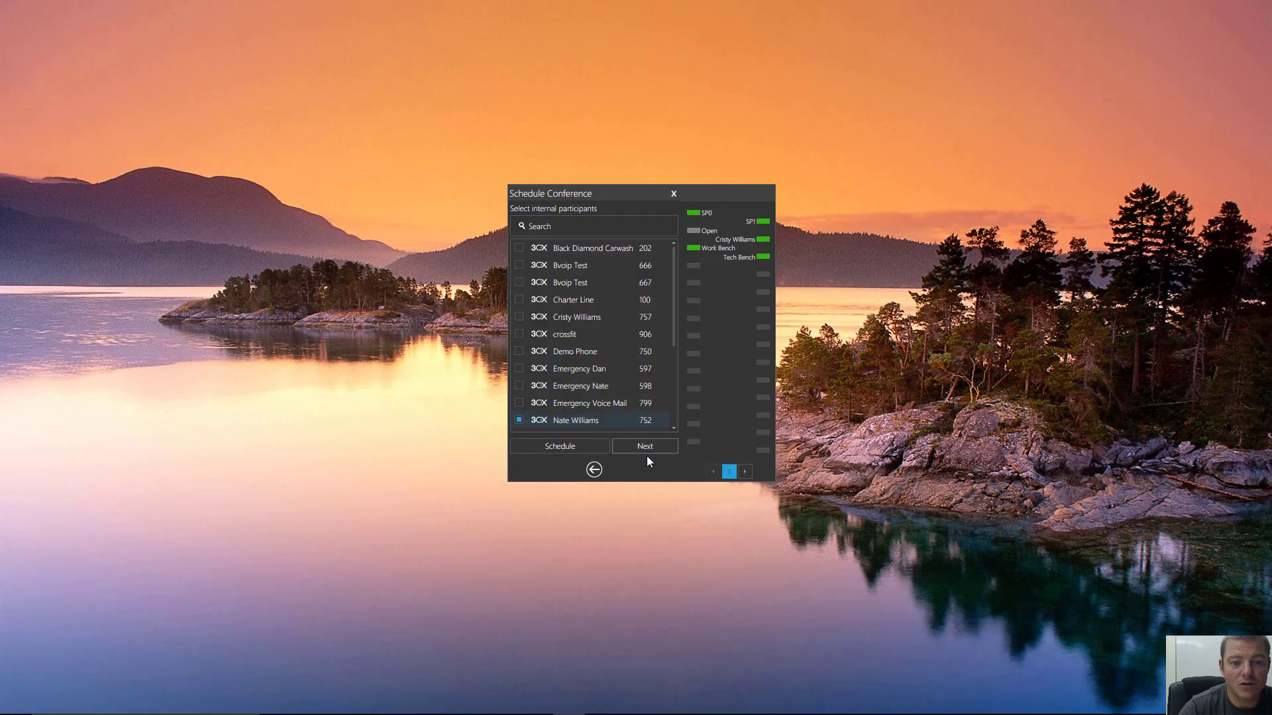
pyautogui.click(647, 446)
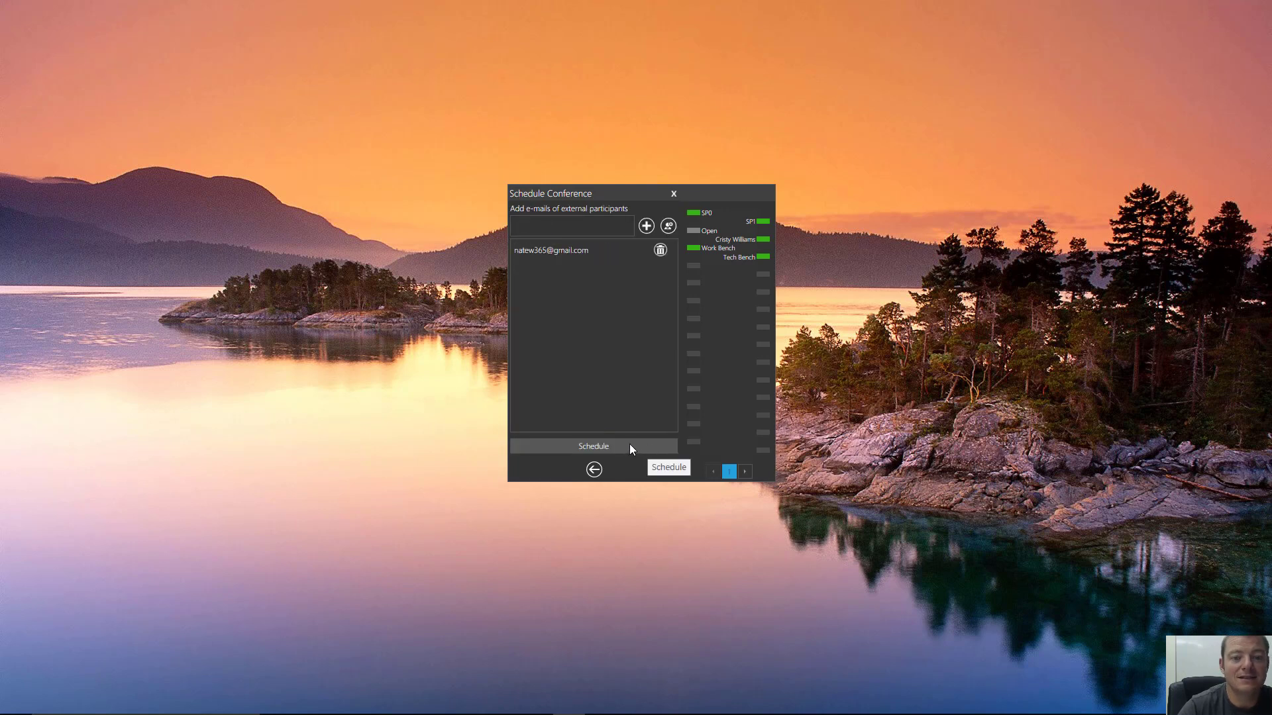
pyautogui.click(630, 447)
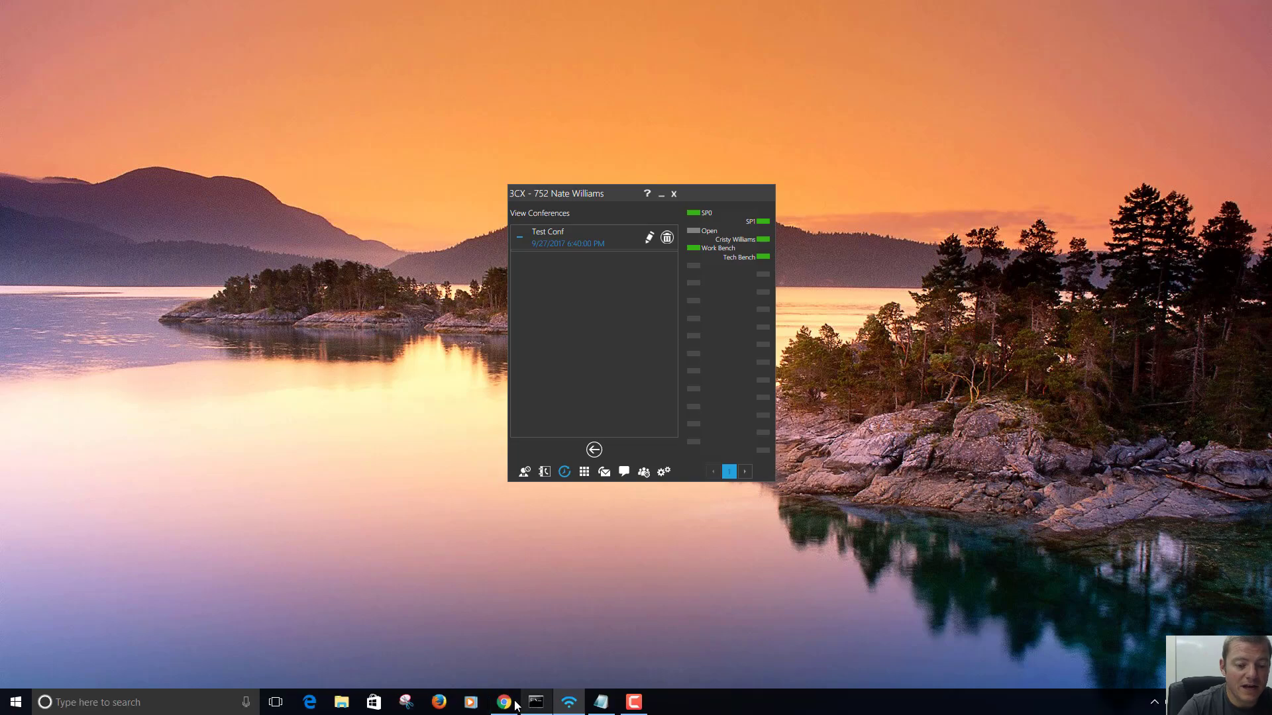
# Switch to Gmail in Chrome and refresh the inbox to fetch the 3CX invitation
pyautogui.click(505, 702)
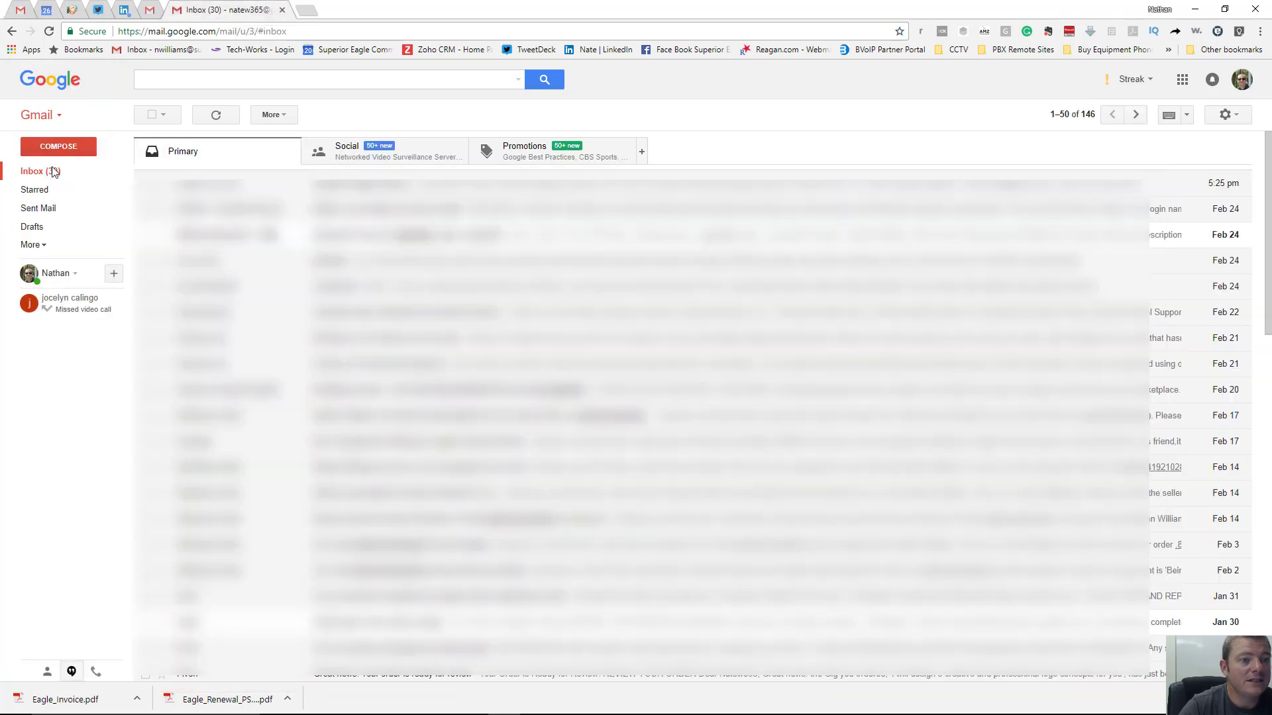
pyautogui.click(54, 172)
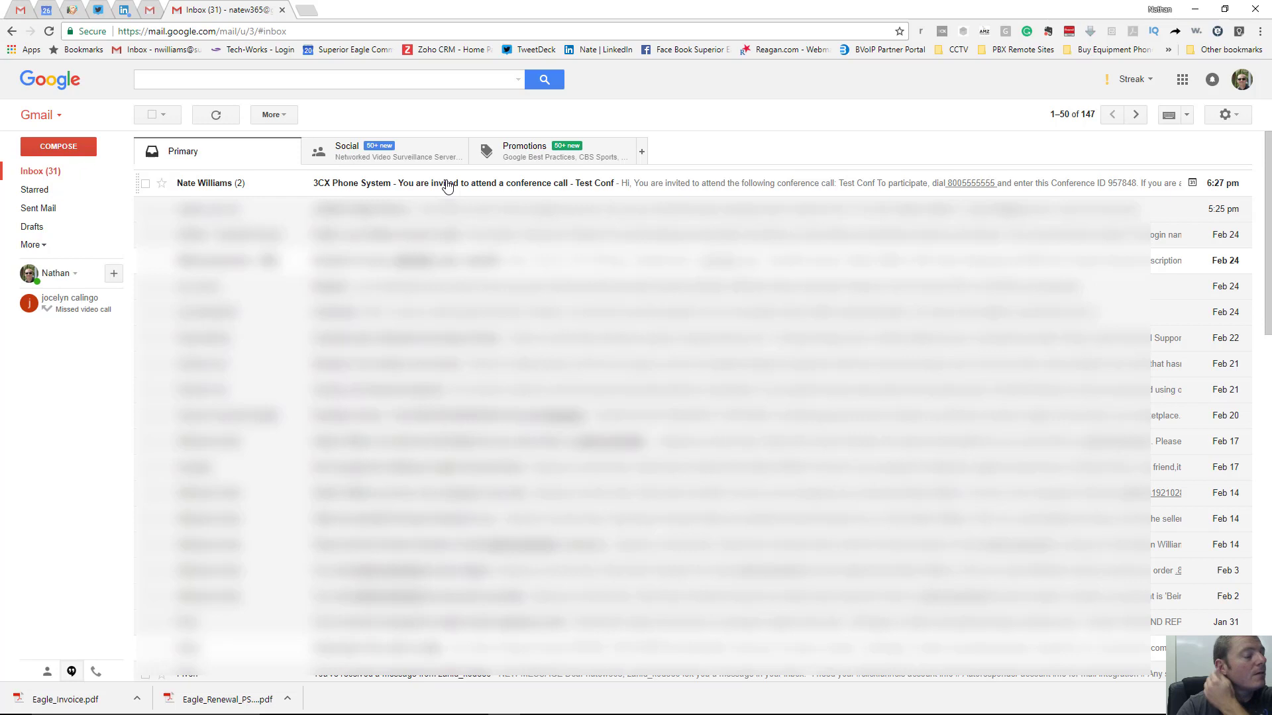
pyautogui.click(447, 186)
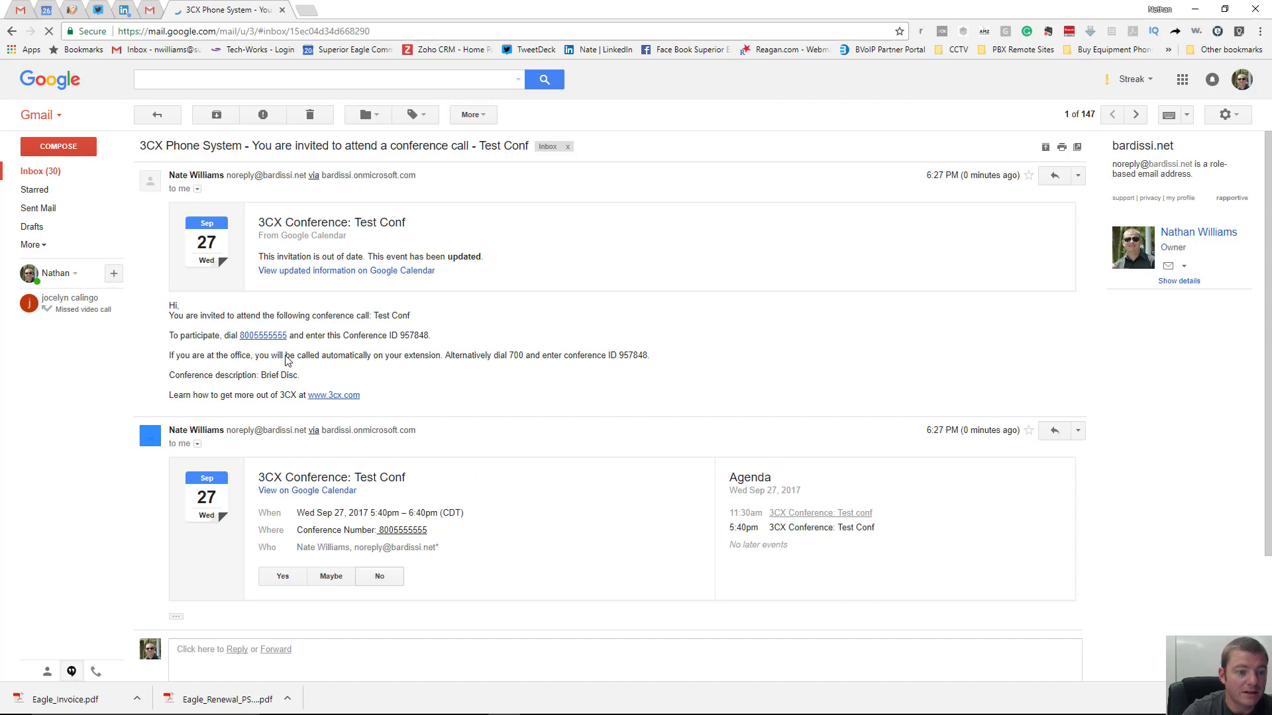
pyautogui.scroll(-2, 490, 371)
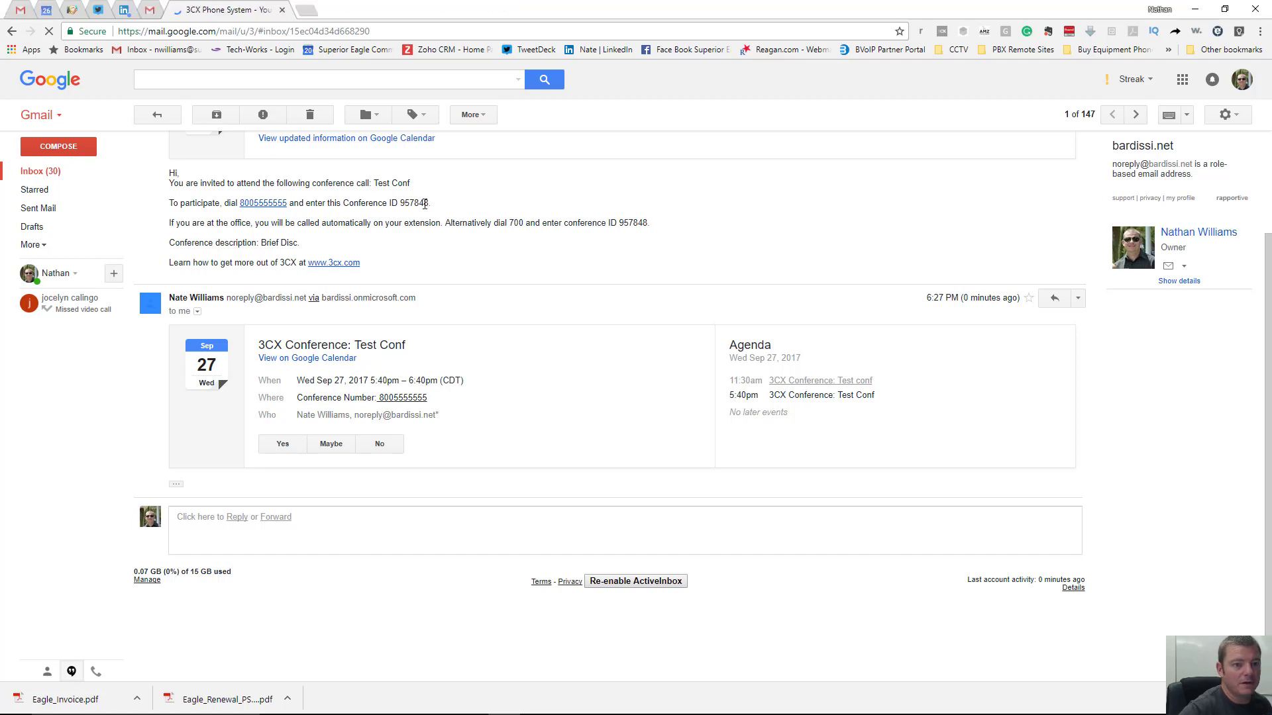
pyautogui.moveTo(425, 207); pyautogui.dragTo(418, 218)
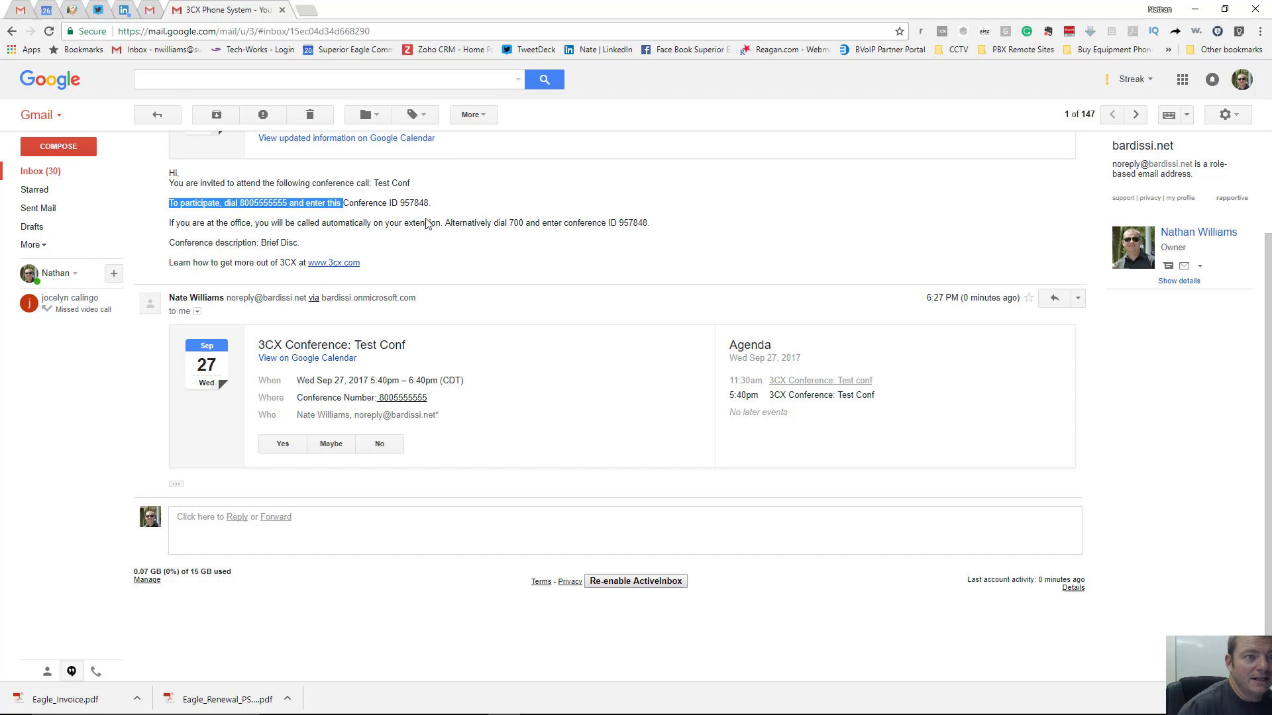
# Bring up the live Test Conf call in 3CX, then mute and unmute the participant
pyautogui.click(596, 706)
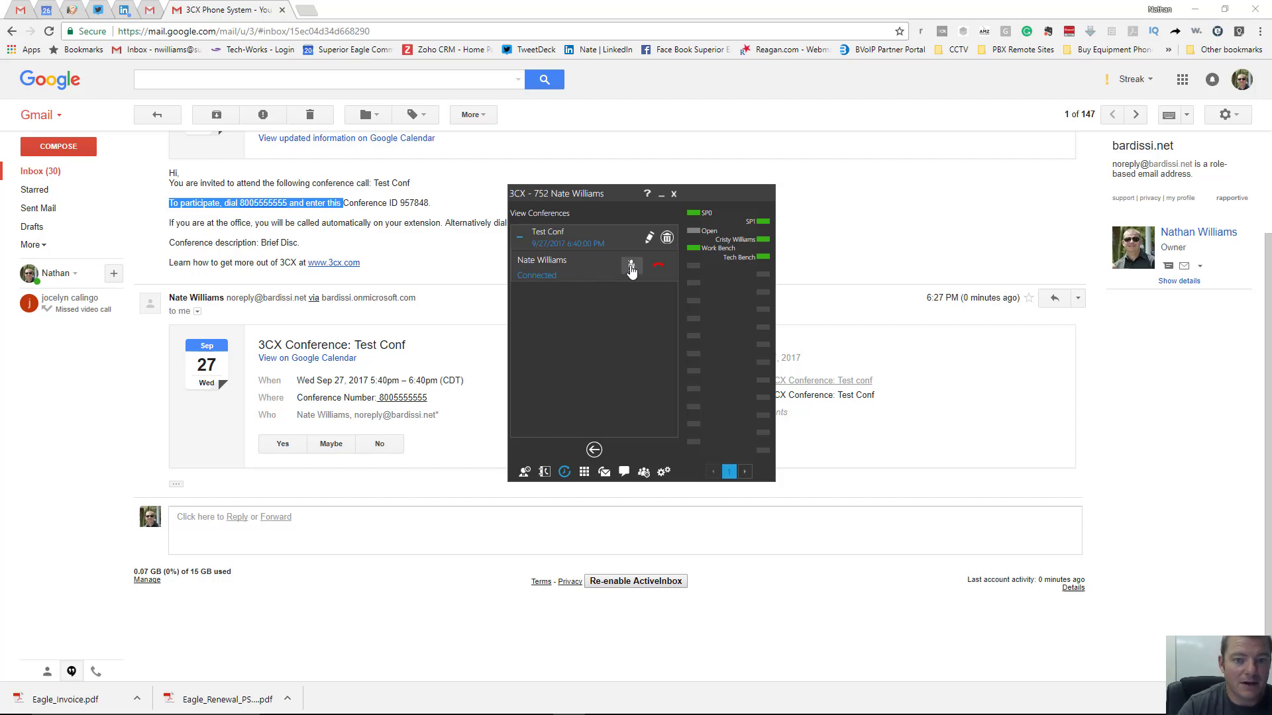
pyautogui.click(631, 268)
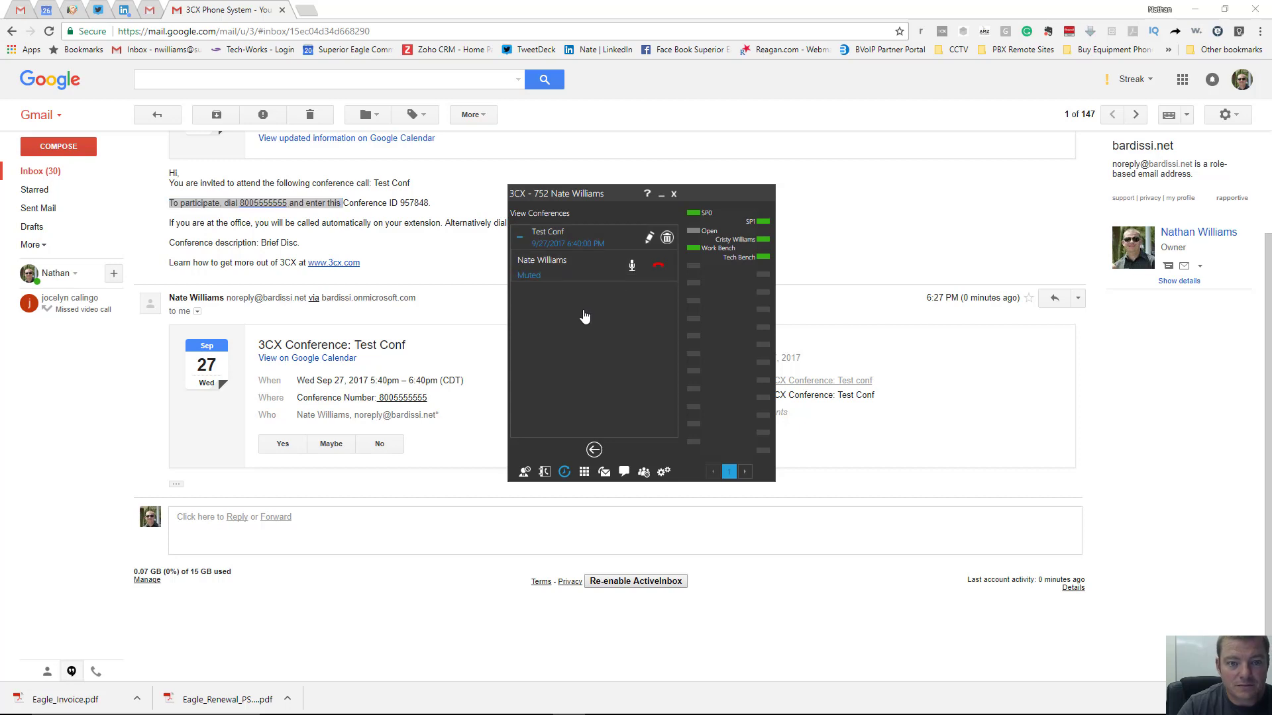
pyautogui.click(632, 266)
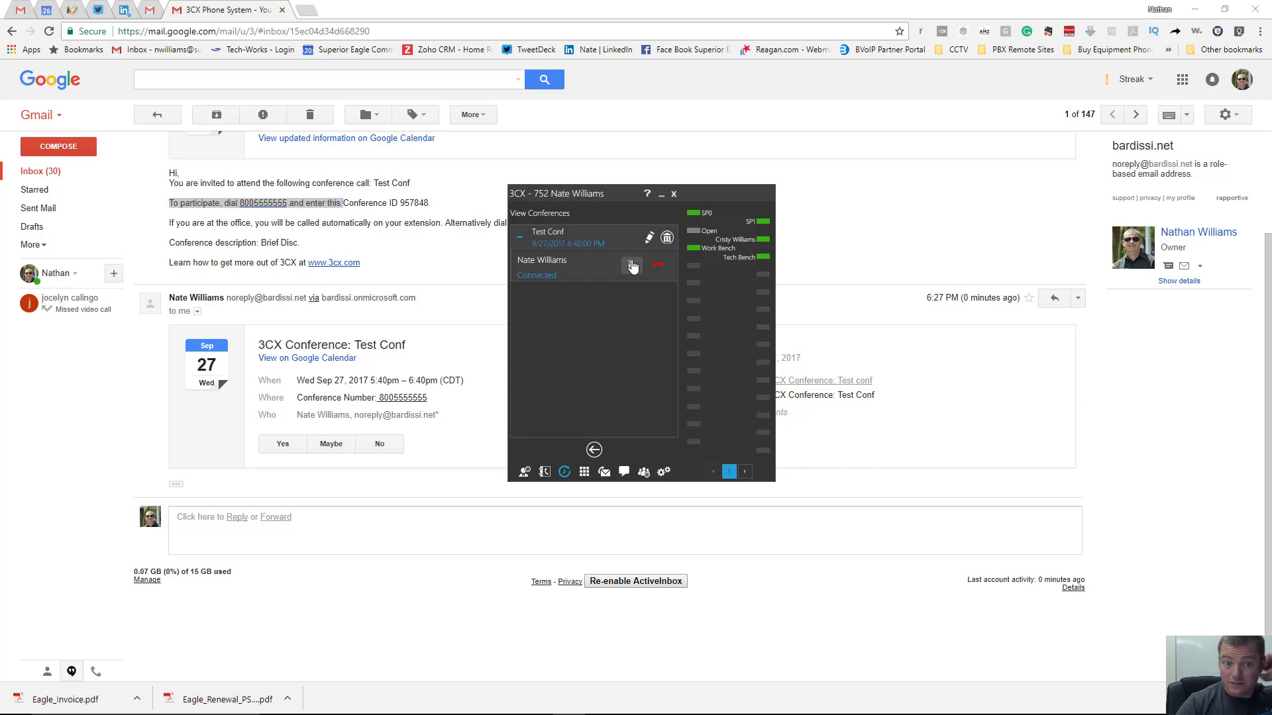